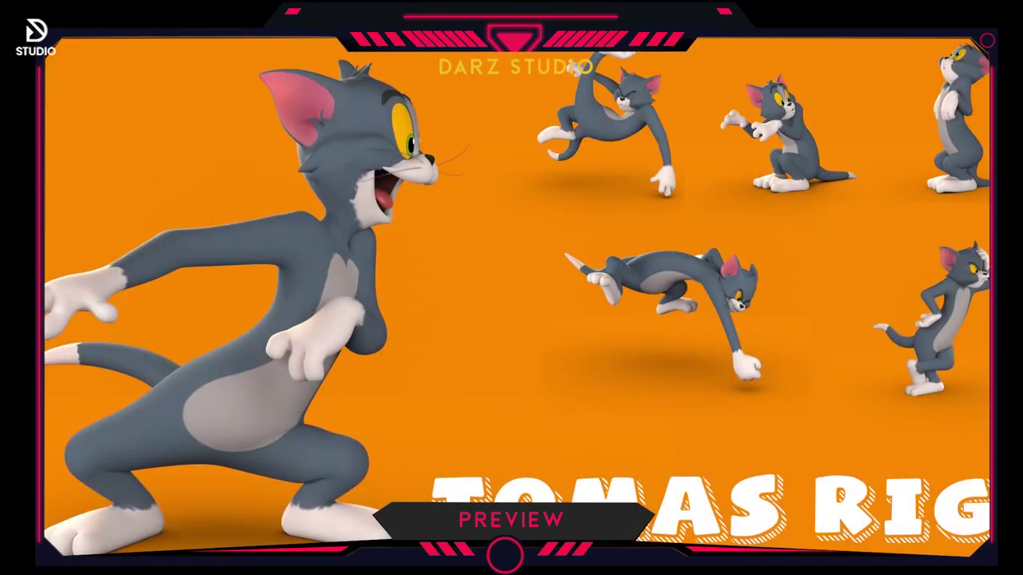
# Refresh the desktop twice, then bring Chrome forward on the agora.studio AnimChallenge page
pyautogui.rightClick(736, 294)
pyautogui.click(662, 326)
pyautogui.rightClick(657, 308)
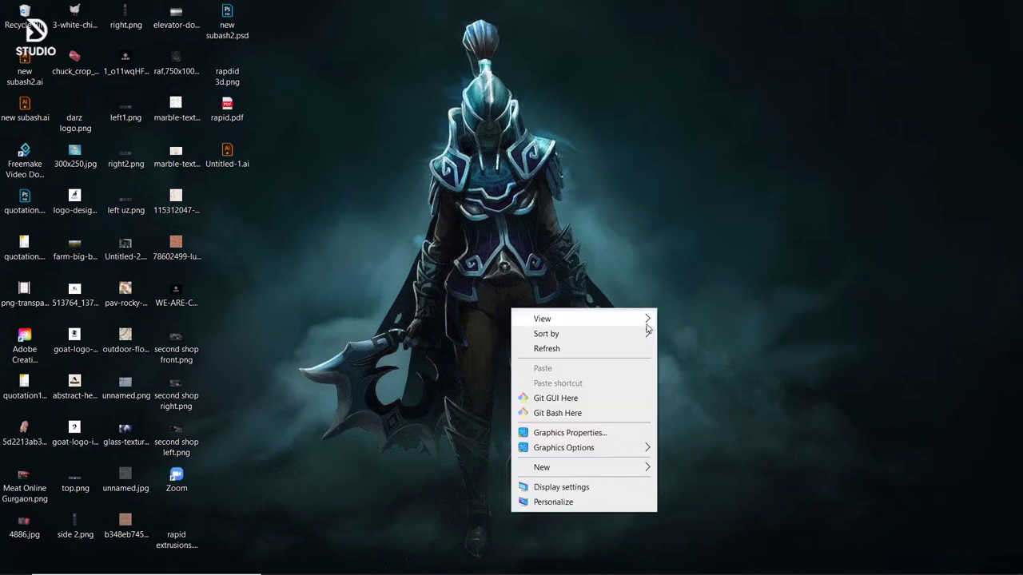
pyautogui.click(598, 349)
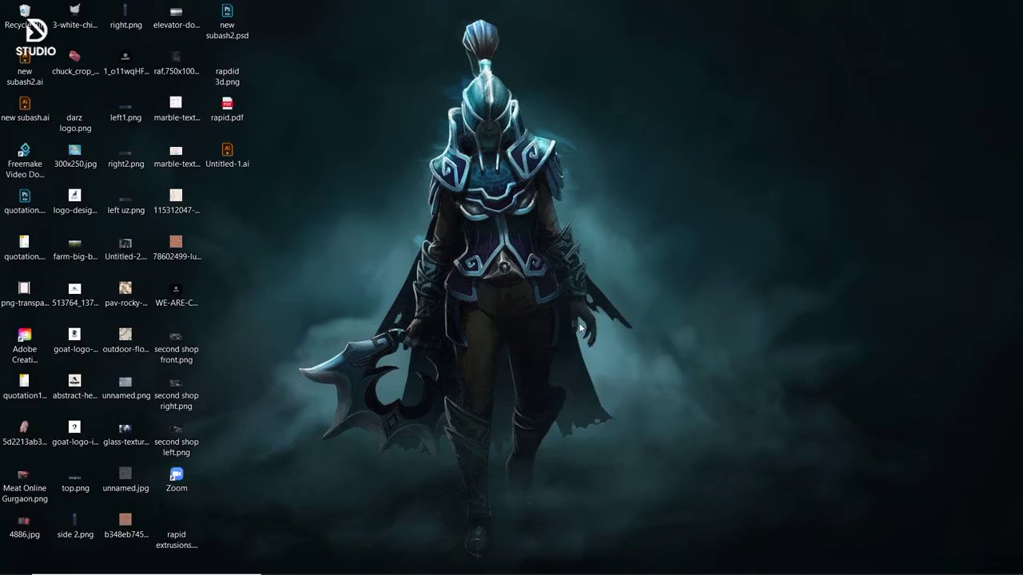
pyautogui.press('super')
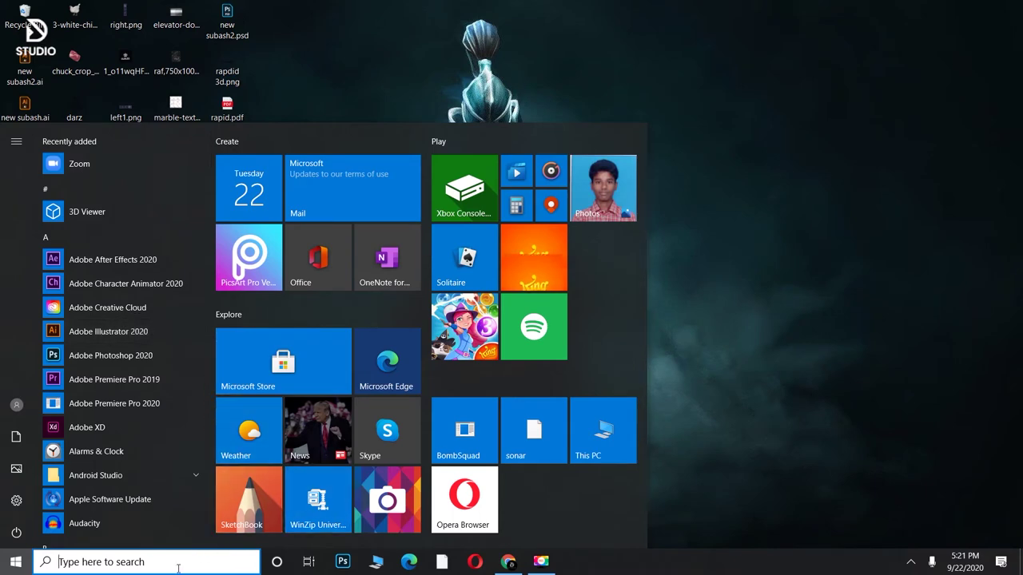
pyautogui.click(509, 562)
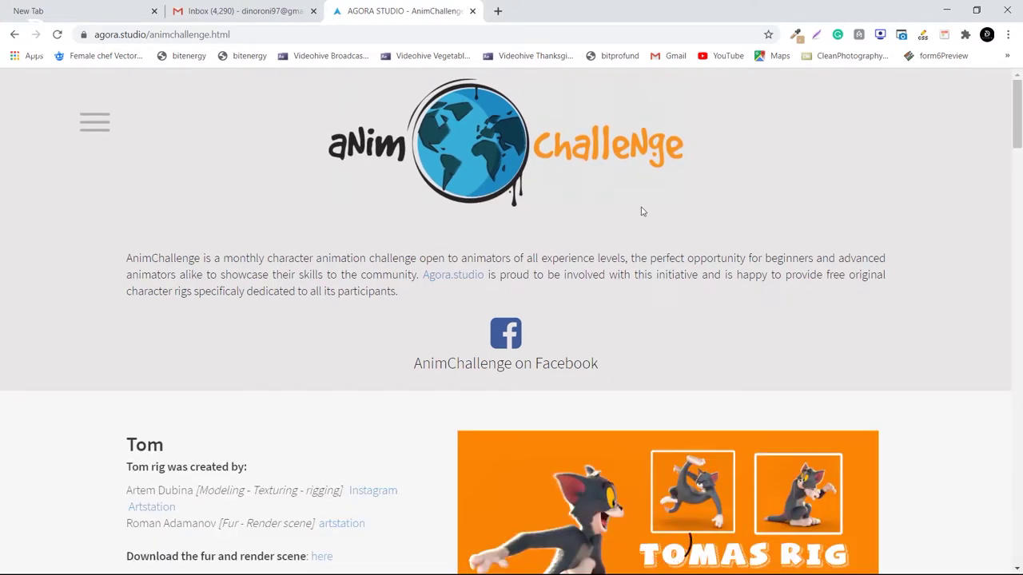
# Scroll the AnimChallenge page and play the Aang rig preview video
pyautogui.scroll(-5, 623, 227)
pyautogui.scroll(-2, 734, 338)
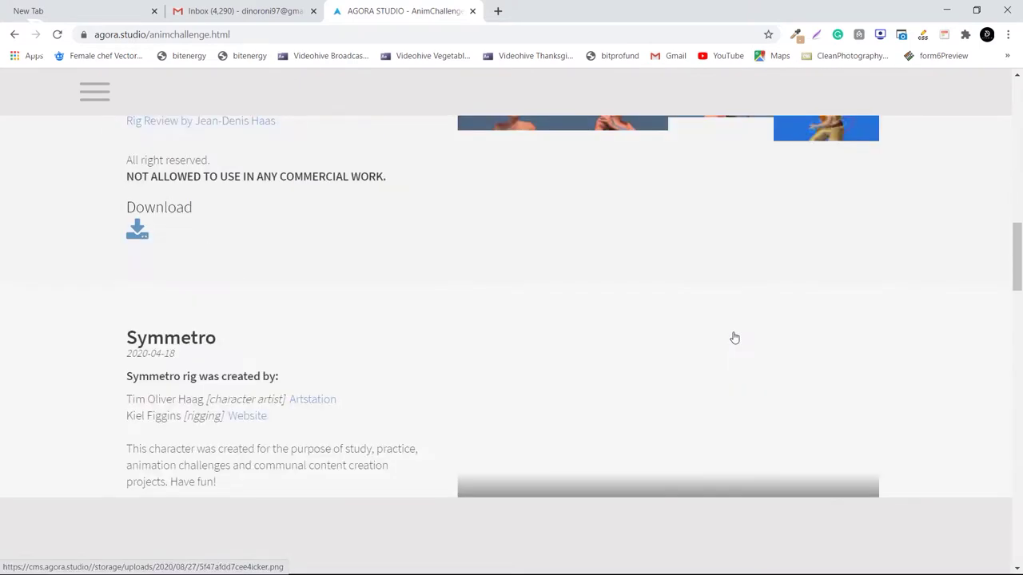
pyautogui.scroll(3, 734, 338)
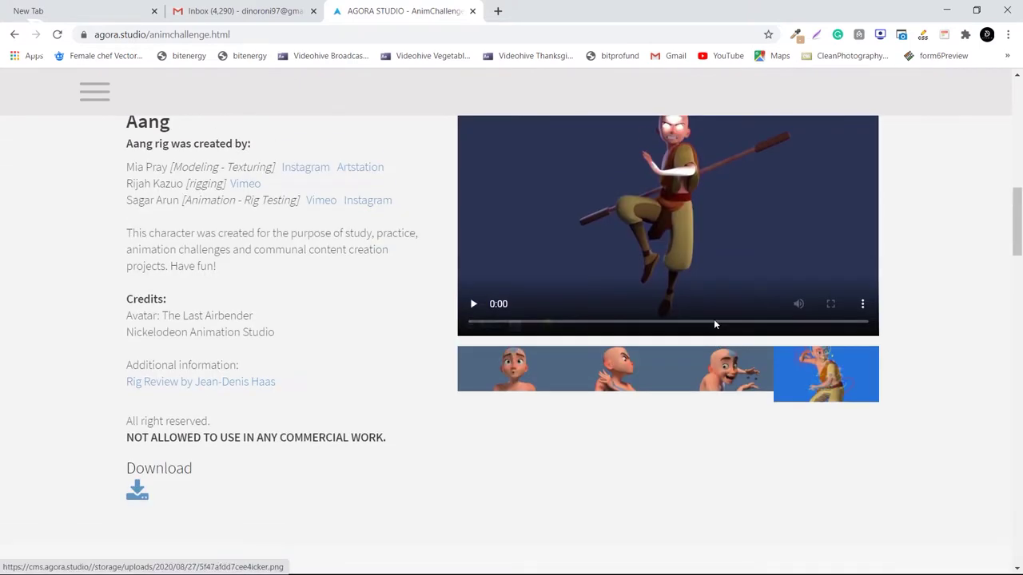
pyautogui.click(474, 305)
pyautogui.moveTo(1018, 238)
pyautogui.mouseDown()
pyautogui.moveTo(1013, 217)
pyautogui.moveTo(1017, 244)
pyautogui.mouseUp()
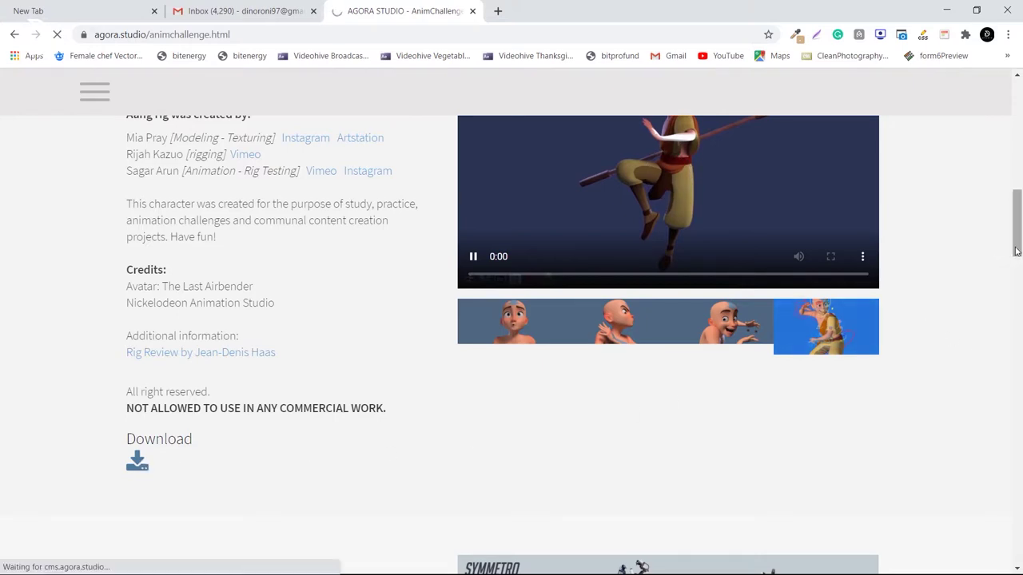
# Scroll through the page to the Tom rig and open the downloaded Tom_Rig.zip's options
pyautogui.scroll(5, 1017, 251)
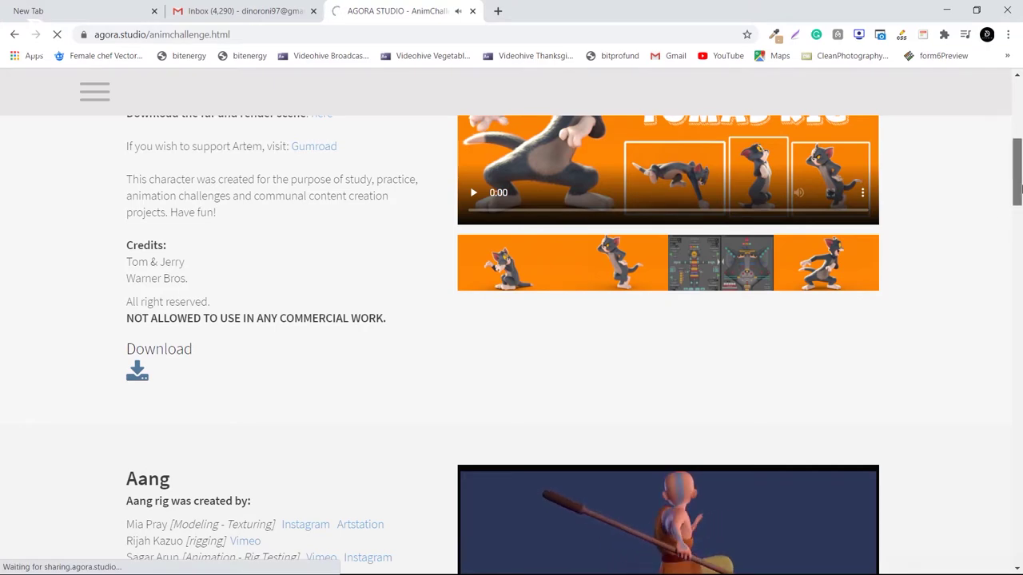
pyautogui.moveTo(1017, 186); pyautogui.dragTo(1017, 228)
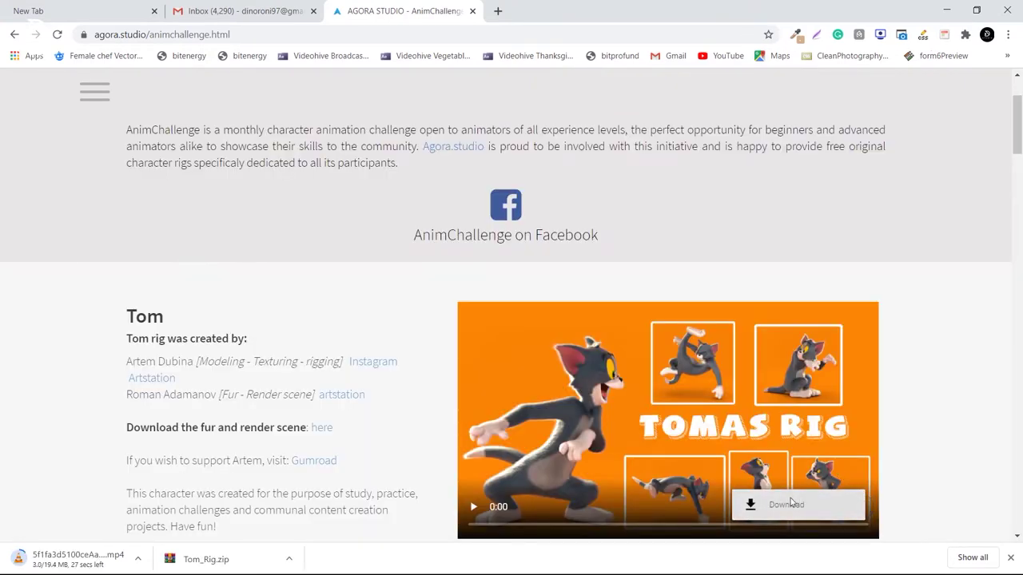
pyautogui.moveTo(1017, 144); pyautogui.dragTo(1018, 268)
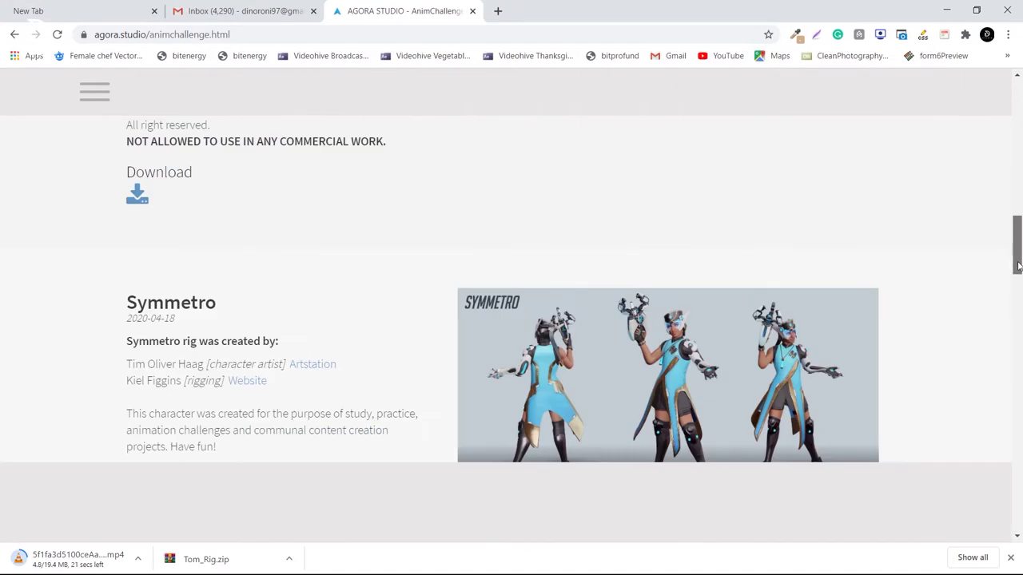
pyautogui.moveTo(1018, 268)
pyautogui.mouseDown()
pyautogui.moveTo(987, 156)
pyautogui.moveTo(1015, 290)
pyautogui.moveTo(1017, 519)
pyautogui.mouseUp()
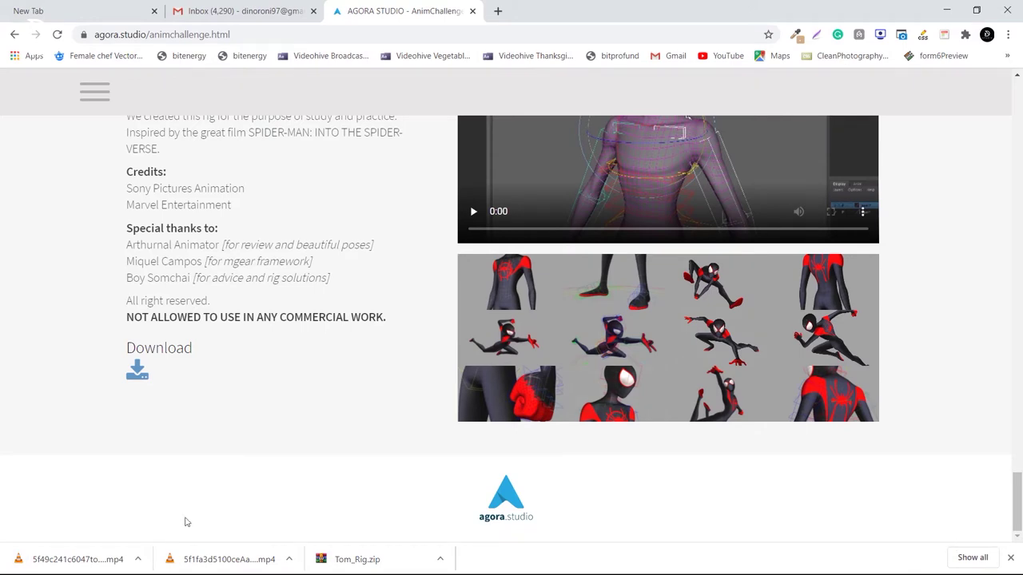
pyautogui.rightClick(365, 563)
# Show Tom_Rig.zip in its folder, extract it to a Tom_Rig folder, and open that folder
pyautogui.click(411, 530)
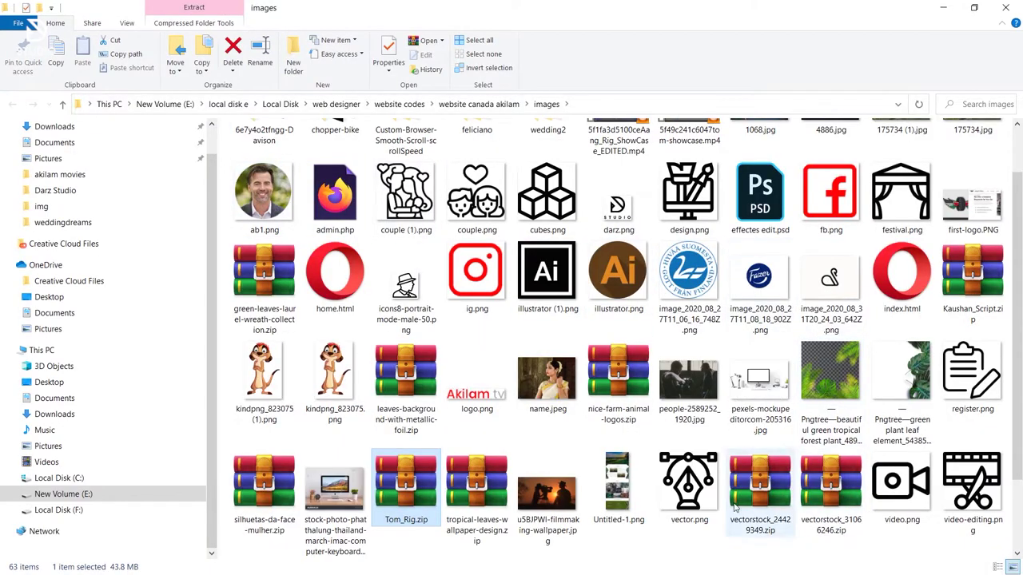
pyautogui.rightClick(414, 474)
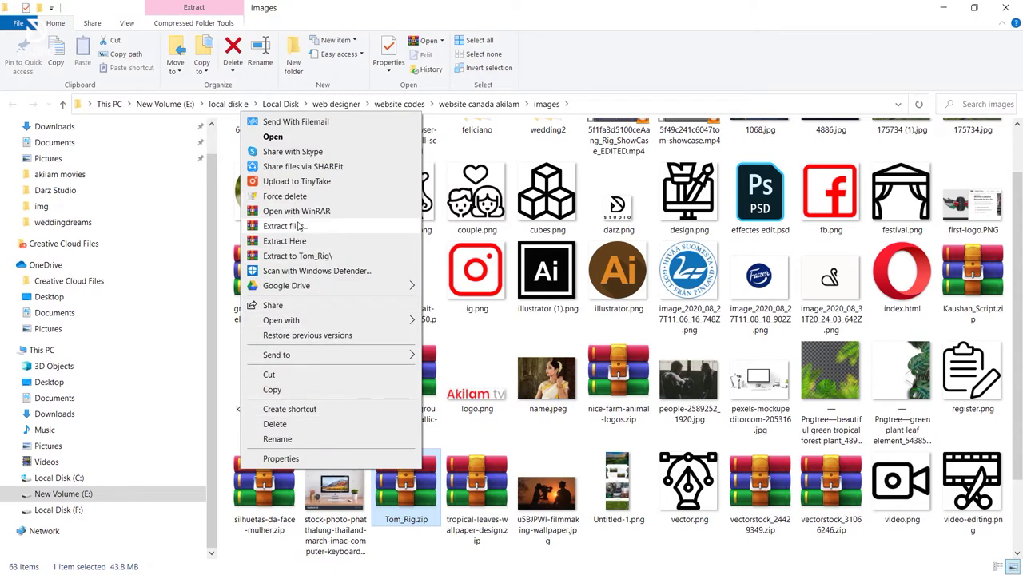
pyautogui.click(298, 227)
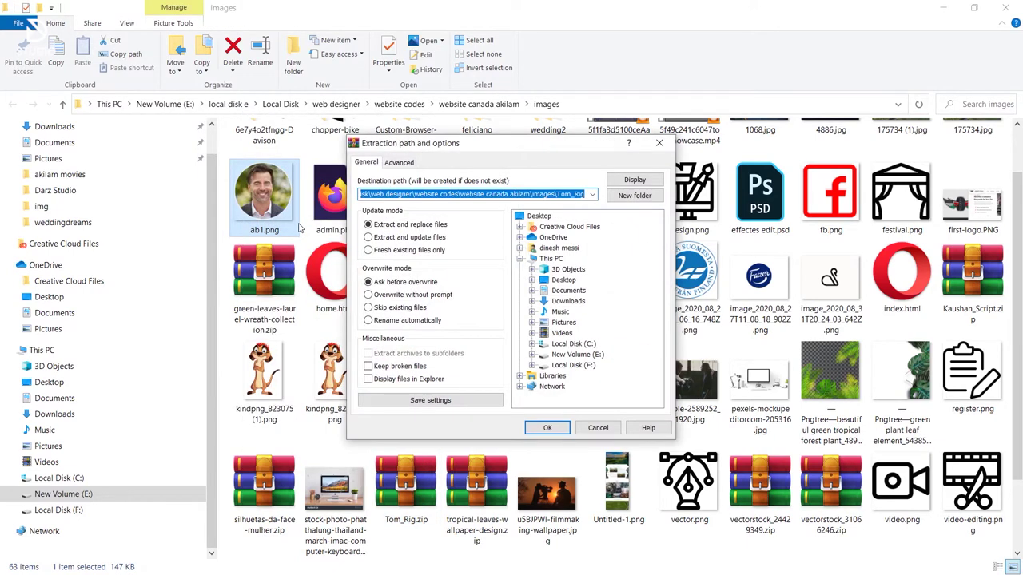
pyautogui.press('Return')
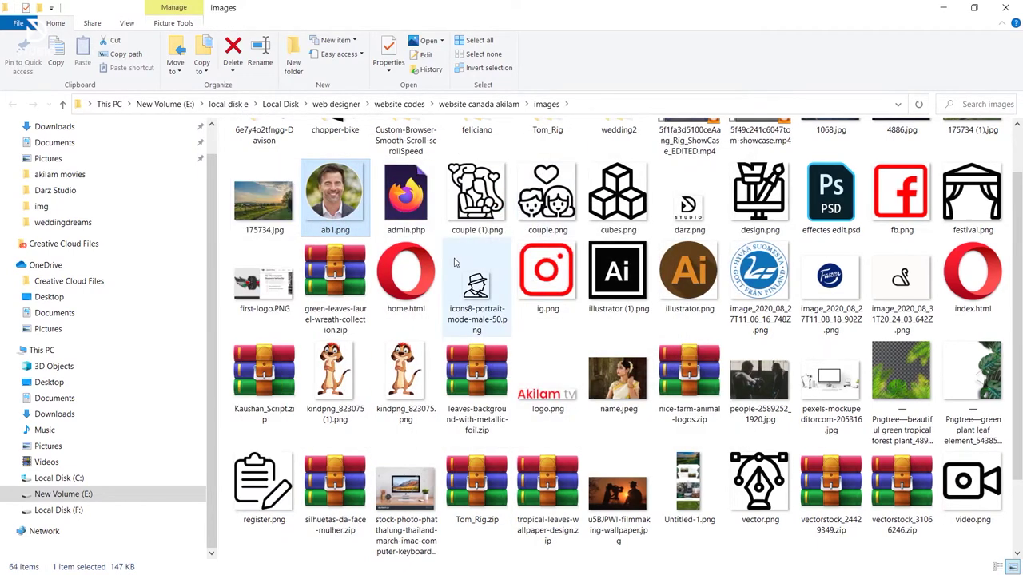
pyautogui.scroll(1, 454, 301)
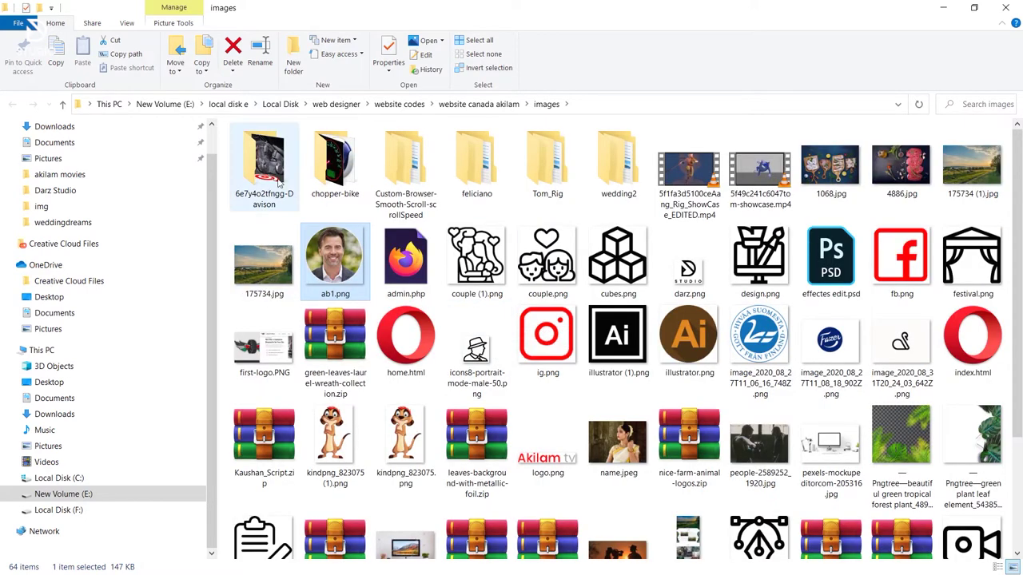
pyautogui.doubleClick(547, 164)
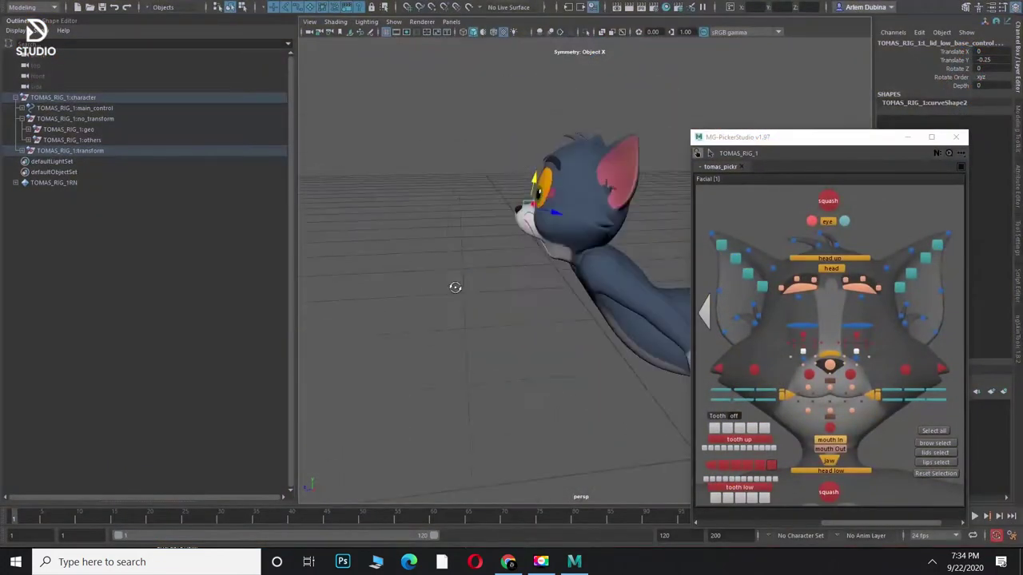
# Open Tom's mouth with an MG-Picker facial pose, then select his eye aim and eye target controls
pyautogui.click(470, 217)
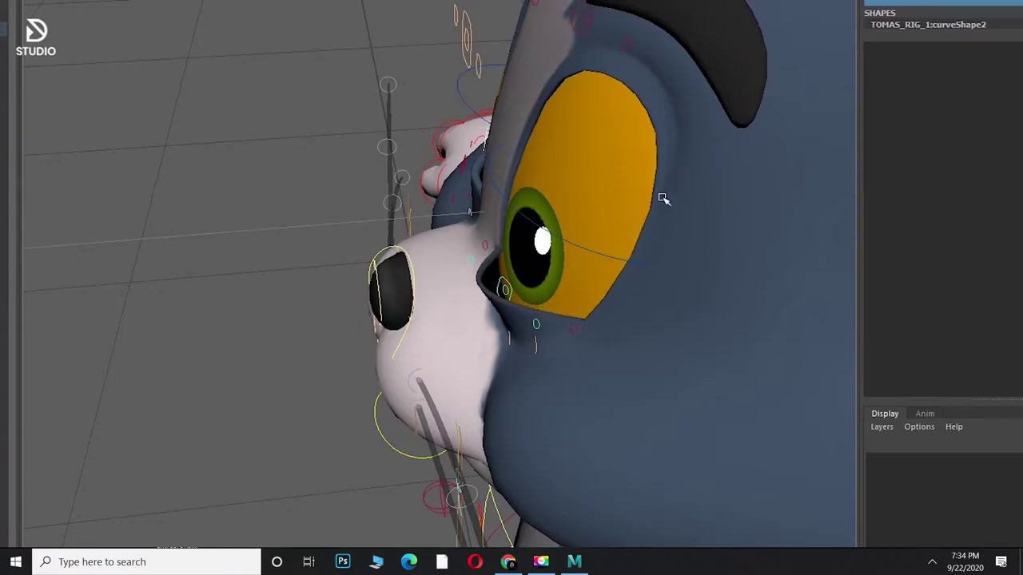
pyautogui.moveTo(664, 198)
pyautogui.keyDown('alt'); pyautogui.mouseDown()
pyautogui.moveTo(686, 182)
pyautogui.moveTo(554, 205)
pyautogui.mouseUp(); pyautogui.keyUp('alt')
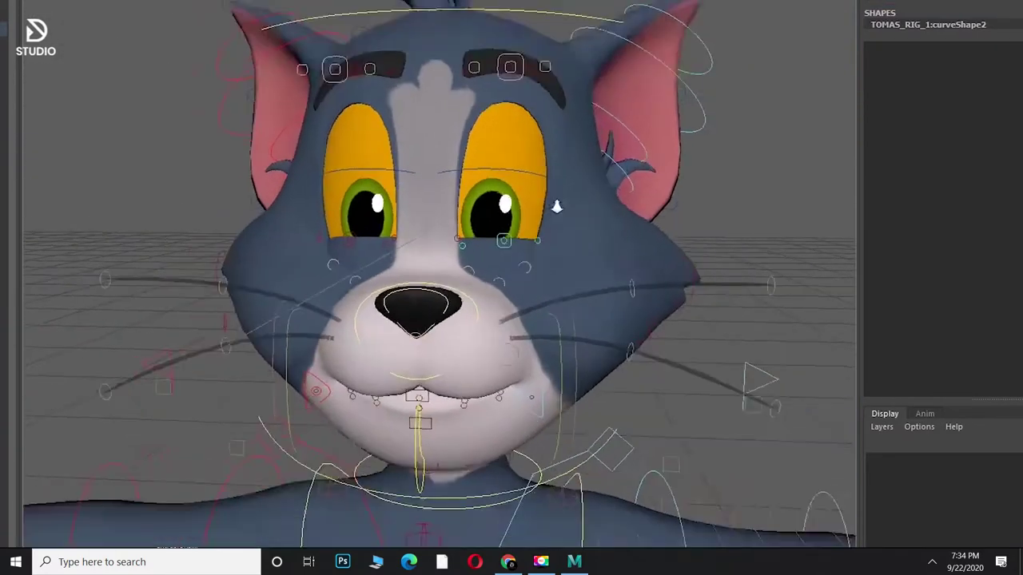
pyautogui.scroll(-3, 555, 205)
pyautogui.click(266, 281)
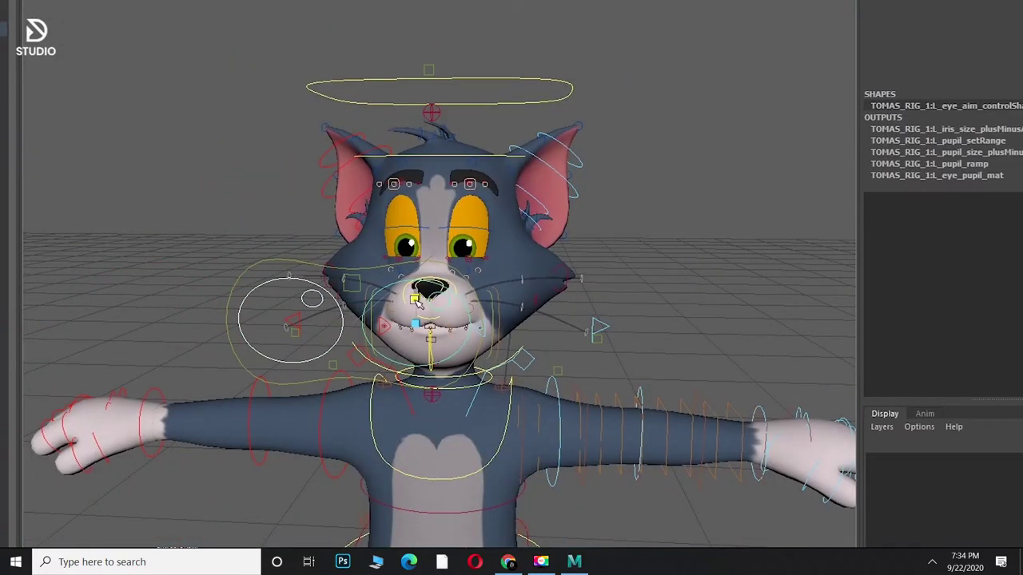
pyautogui.click(593, 243)
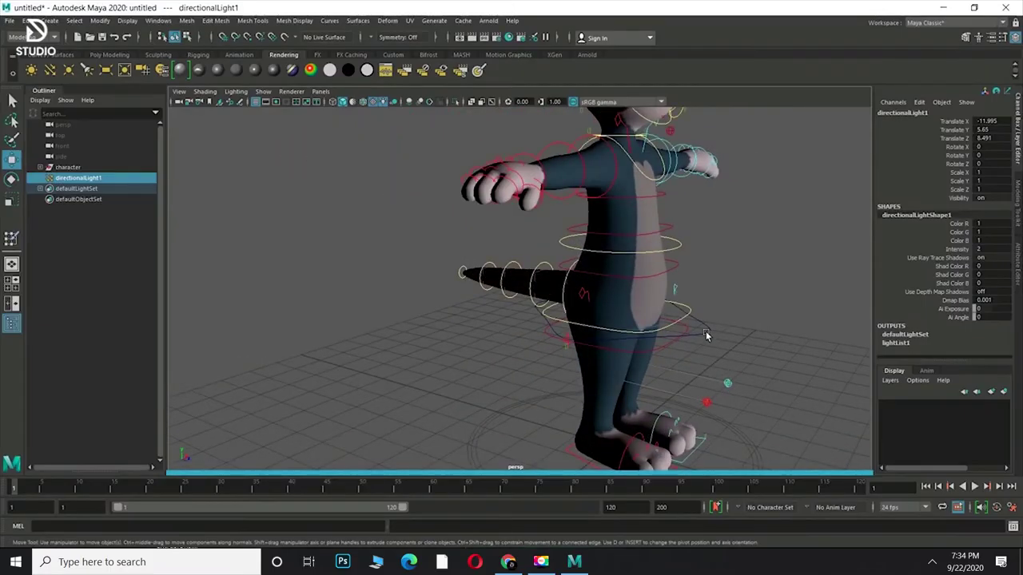
pyautogui.click(706, 336)
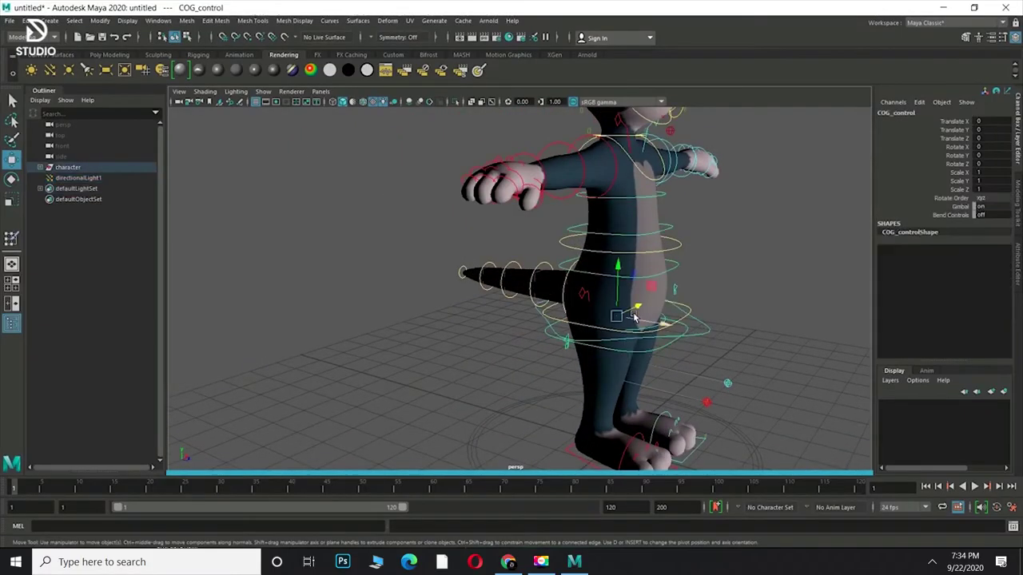
pyautogui.moveTo(616, 317); pyautogui.dragTo(590, 329)
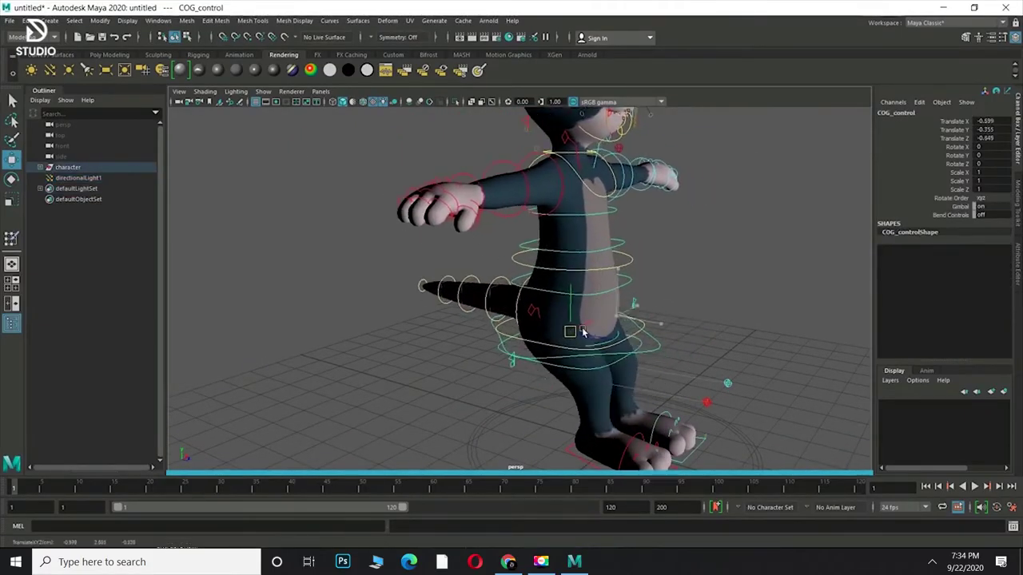
pyautogui.hotkey('ctrl', 'z')
pyautogui.moveTo(756, 360)
pyautogui.keyDown('alt'); pyautogui.mouseDown()
pyautogui.moveTo(645, 342)
pyautogui.moveTo(480, 280)
pyautogui.mouseUp(); pyautogui.keyUp('alt')
pyautogui.keyDown('alt'); pyautogui.moveTo(480, 279); pyautogui.dragTo(320, 222, button='right'); pyautogui.keyUp('alt')
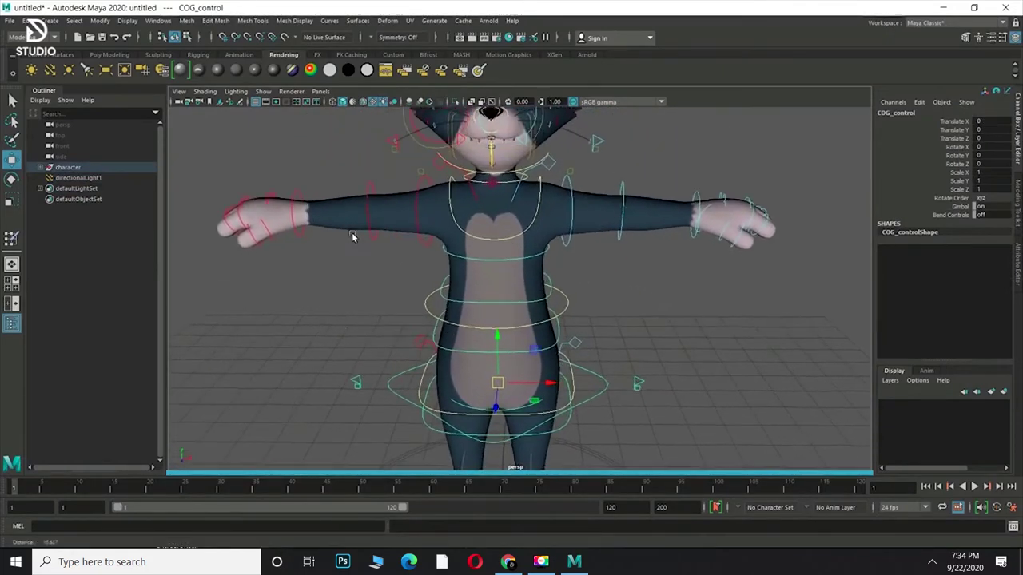
pyautogui.keyDown('alt'); pyautogui.moveTo(354, 235); pyautogui.dragTo(397, 170, button='middle'); pyautogui.keyUp('alt')
pyautogui.click(402, 168)
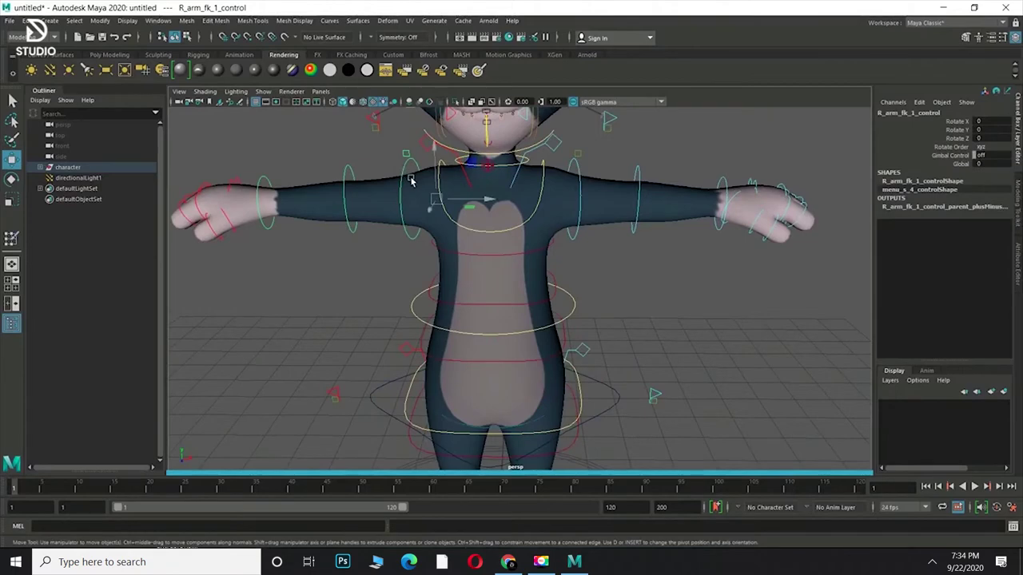
pyautogui.moveTo(421, 155); pyautogui.dragTo(416, 183)
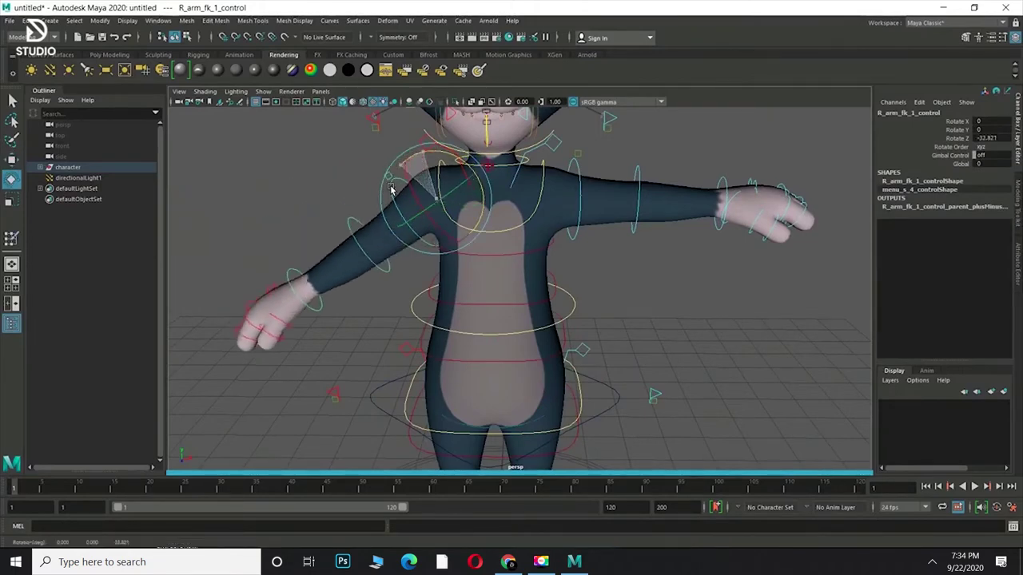
pyautogui.moveTo(423, 198)
pyautogui.keyDown('alt'); pyautogui.mouseDown()
pyautogui.moveTo(498, 210)
pyautogui.moveTo(445, 192)
pyautogui.mouseUp(); pyautogui.keyUp('alt')
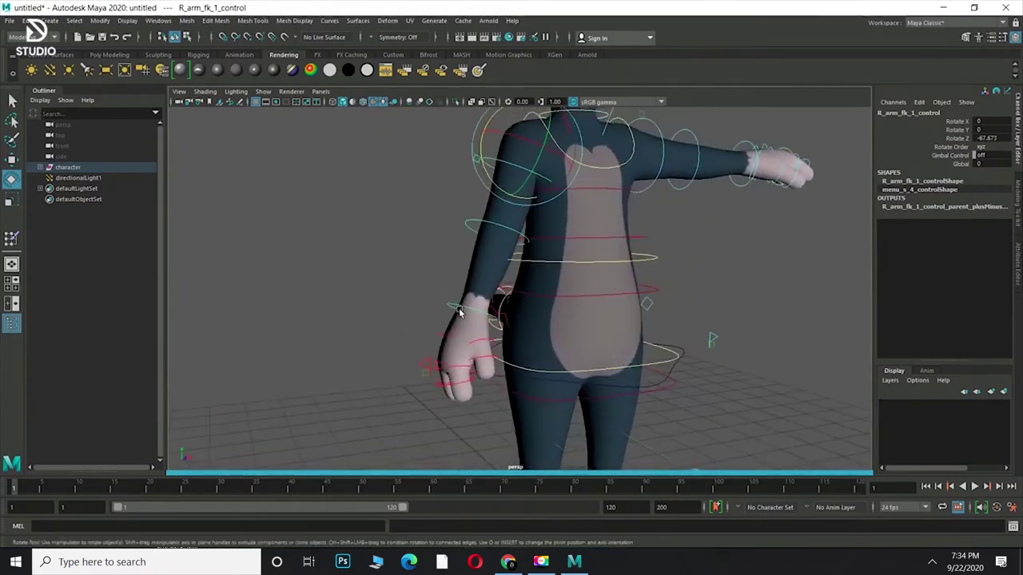
pyautogui.scroll(3, 392, 192)
pyautogui.scroll(3, 377, 191)
pyautogui.hotkey('ctrl', 'z')
pyautogui.scroll(-5, 377, 192)
pyautogui.moveTo(461, 297)
pyautogui.keyDown('alt'); pyautogui.mouseDown()
pyautogui.moveTo(383, 331)
pyautogui.moveTo(497, 311)
pyautogui.mouseUp(); pyautogui.keyUp('alt')
pyautogui.click(537, 342)
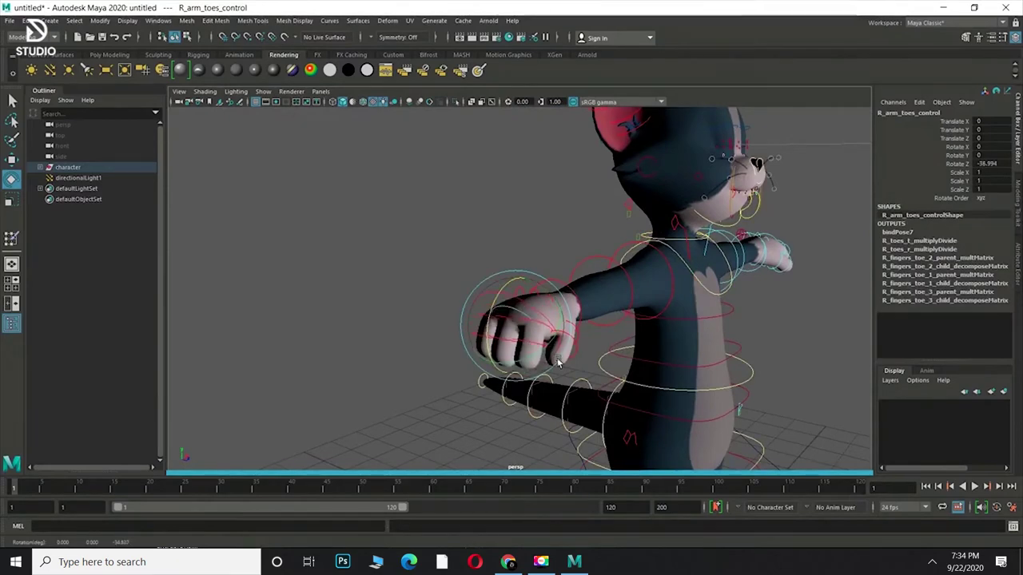
pyautogui.hotkey('ctrl', 'z')
pyautogui.moveTo(557, 362)
pyautogui.keyDown('alt'); pyautogui.mouseDown()
pyautogui.moveTo(496, 329)
pyautogui.moveTo(365, 351)
pyautogui.moveTo(616, 418)
pyautogui.moveTo(662, 214)
pyautogui.moveTo(586, 386)
pyautogui.mouseUp(); pyautogui.keyUp('alt')
pyautogui.click(667, 233)
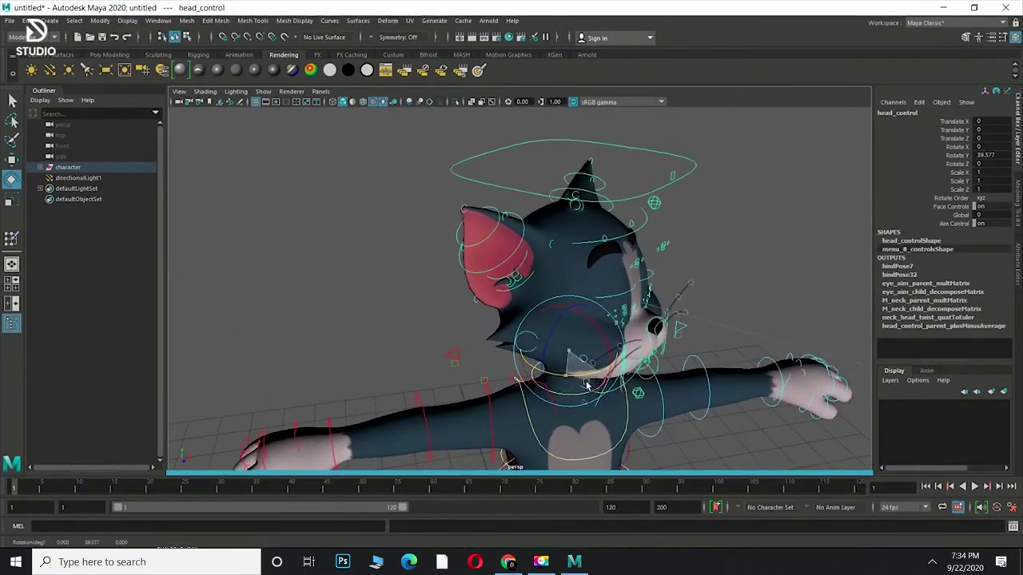
pyautogui.hotkey('ctrl', 'z')
pyautogui.scroll(3, 619, 393)
pyautogui.scroll(3, 497, 326)
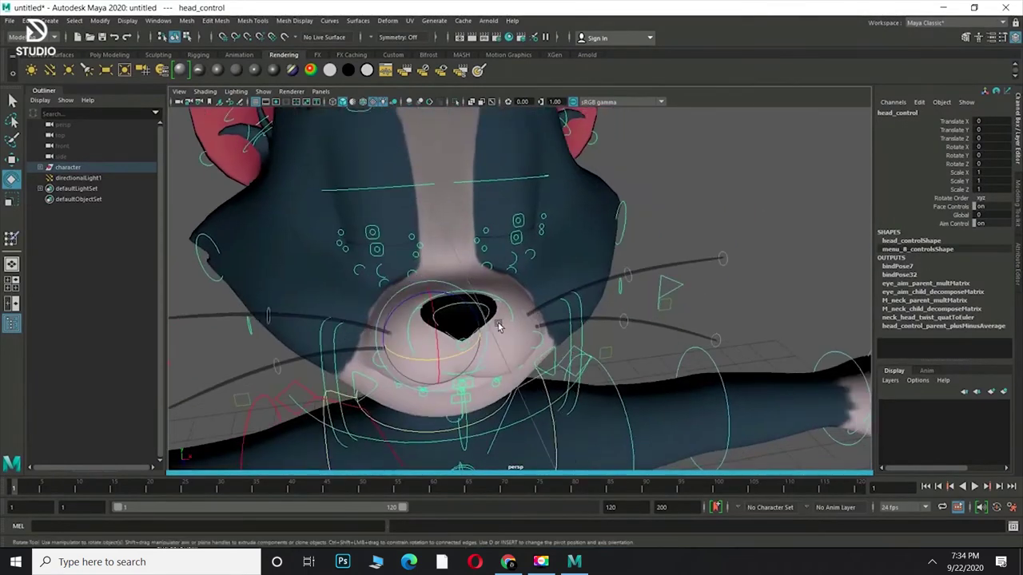
pyautogui.click(373, 233)
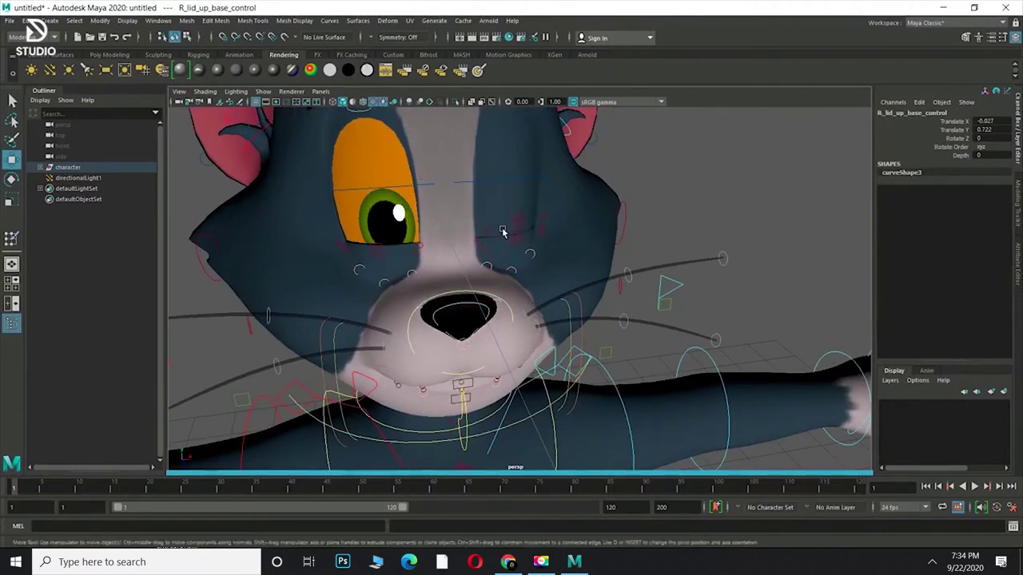
pyautogui.moveTo(520, 256)
pyautogui.keyDown('alt'); pyautogui.mouseDown()
pyautogui.moveTo(523, 285)
pyautogui.moveTo(491, 204)
pyautogui.mouseUp(); pyautogui.keyUp('alt')
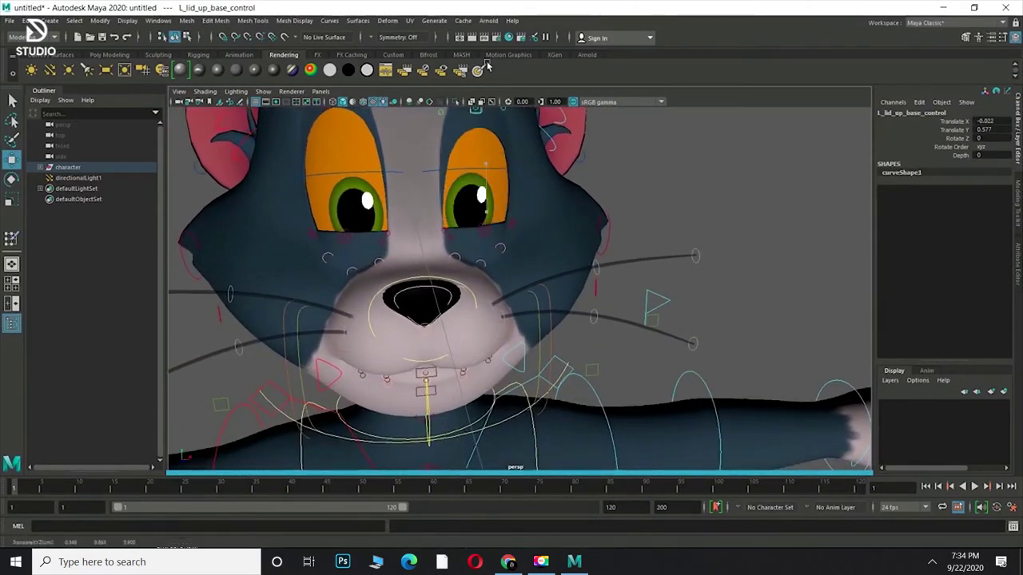
pyautogui.keyDown('alt'); pyautogui.moveTo(487, 10); pyautogui.dragTo(530, 252); pyautogui.keyUp('alt')
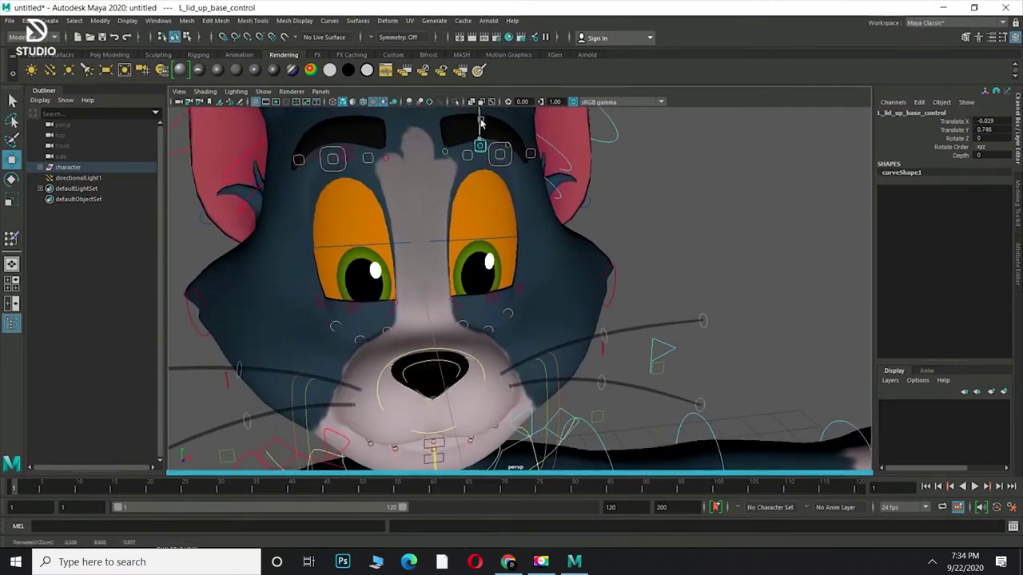
pyautogui.scroll(-2, 480, 124)
pyautogui.moveTo(480, 124)
pyautogui.keyDown('alt'); pyautogui.mouseDown()
pyautogui.moveTo(591, 261)
pyautogui.moveTo(560, 239)
pyautogui.moveTo(662, 253)
pyautogui.mouseUp(); pyautogui.keyUp('alt')
pyautogui.scroll(-3, 592, 262)
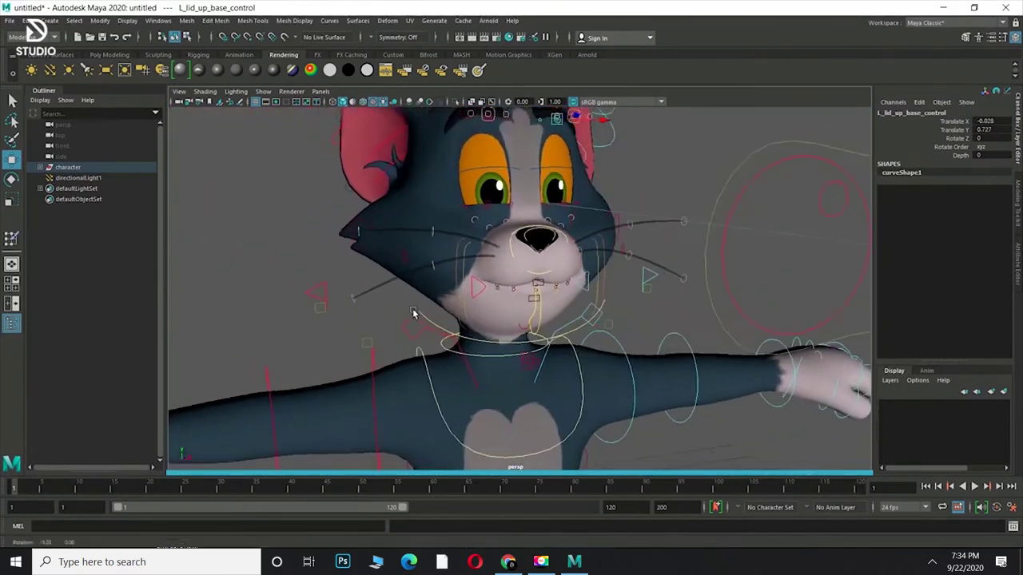
pyautogui.click(513, 232)
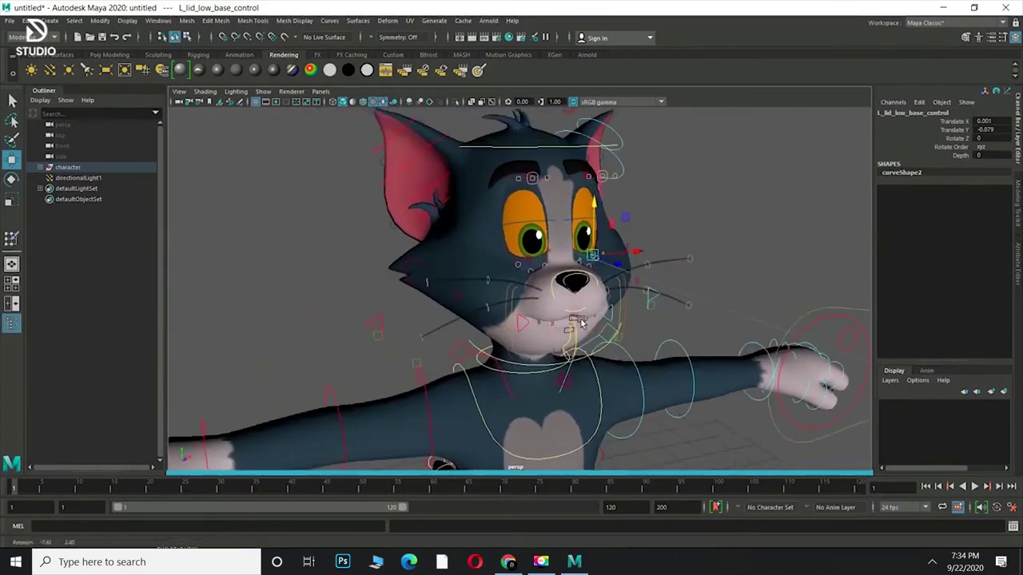
pyautogui.click(644, 253)
pyautogui.click(664, 294)
pyautogui.moveTo(664, 294); pyautogui.dragTo(925, 254)
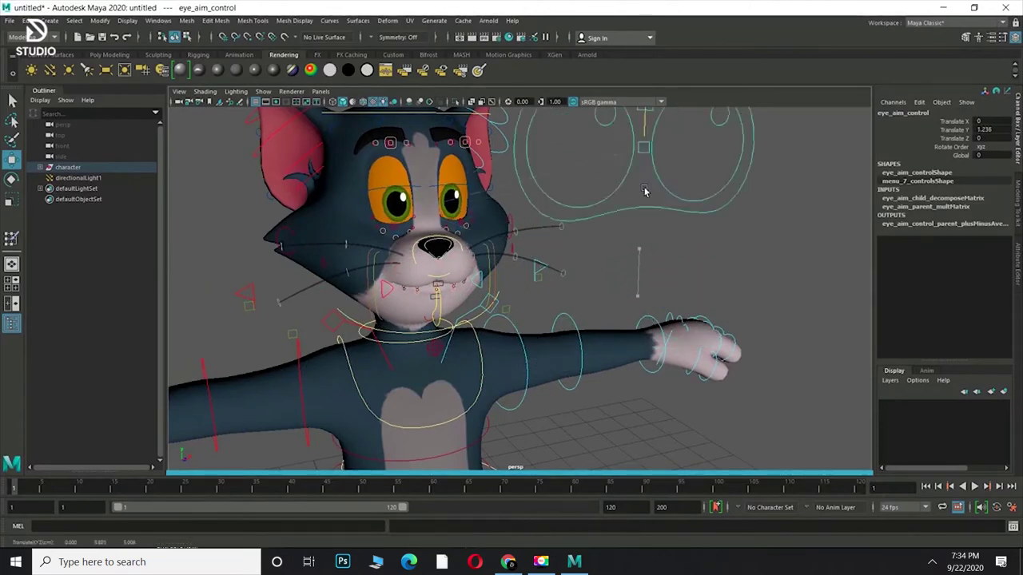
pyautogui.hotkey('ctrl', 'z')
pyautogui.scroll(5, 449, 356)
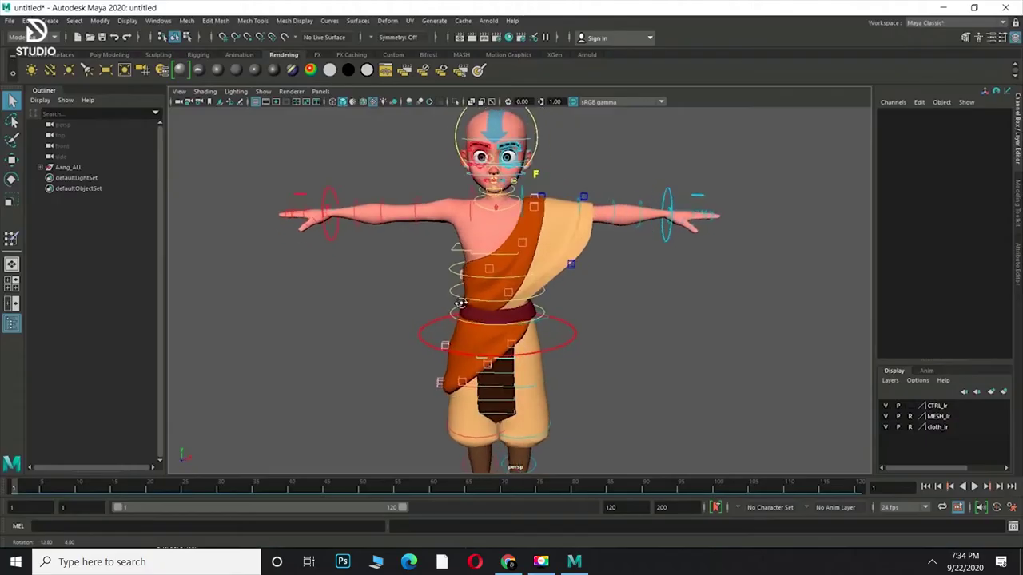
# Select Aang's left arm IK control and move the left hand down to the hip
pyautogui.moveTo(607, 217)
pyautogui.keyDown('alt'); pyautogui.mouseDown()
pyautogui.moveTo(579, 242)
pyautogui.moveTo(607, 238)
pyautogui.mouseUp(); pyautogui.keyUp('alt')
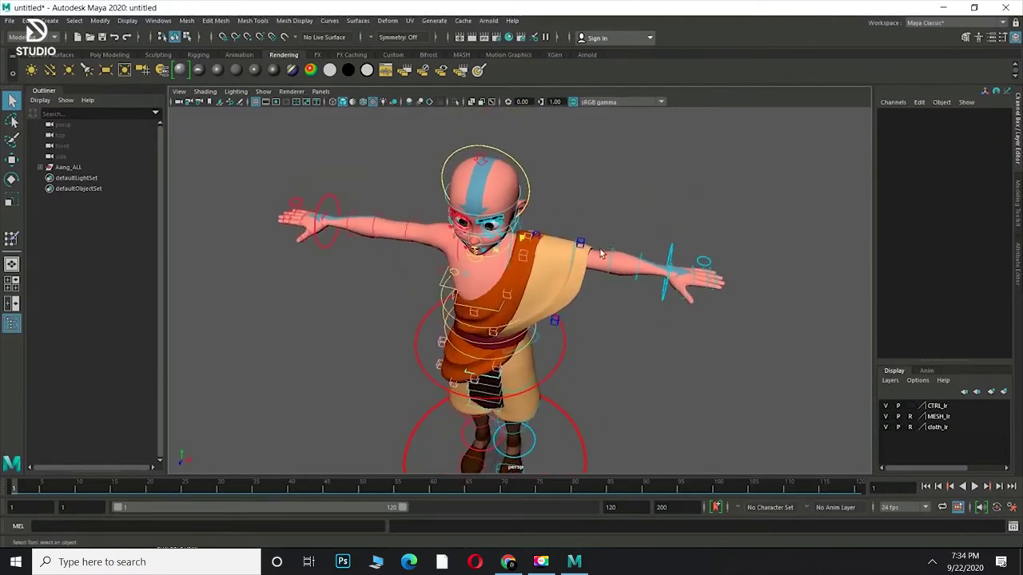
pyautogui.click(669, 285)
pyautogui.moveTo(684, 241); pyautogui.dragTo(710, 275)
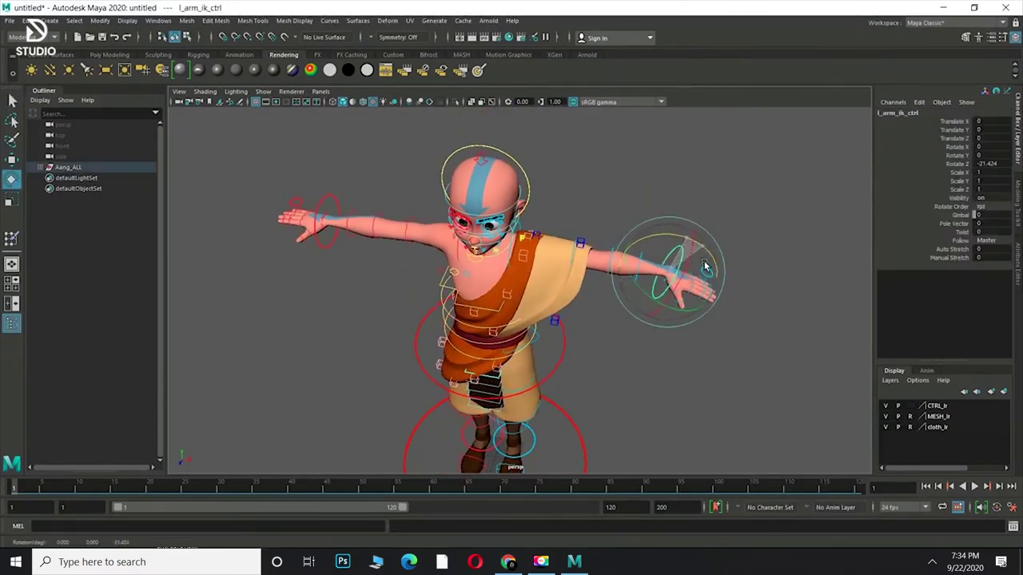
pyautogui.press('w')
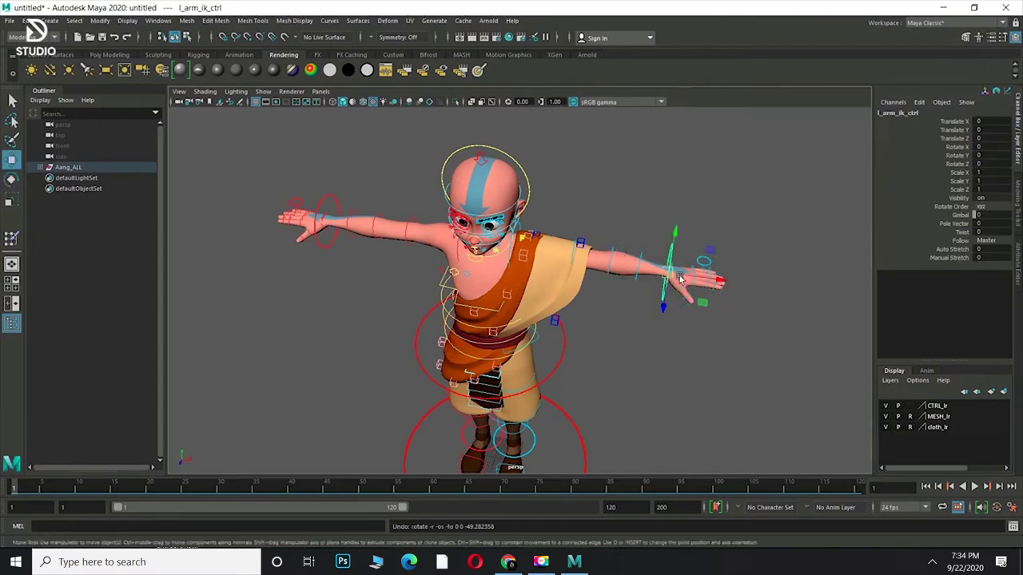
pyautogui.moveTo(669, 276); pyautogui.dragTo(603, 348)
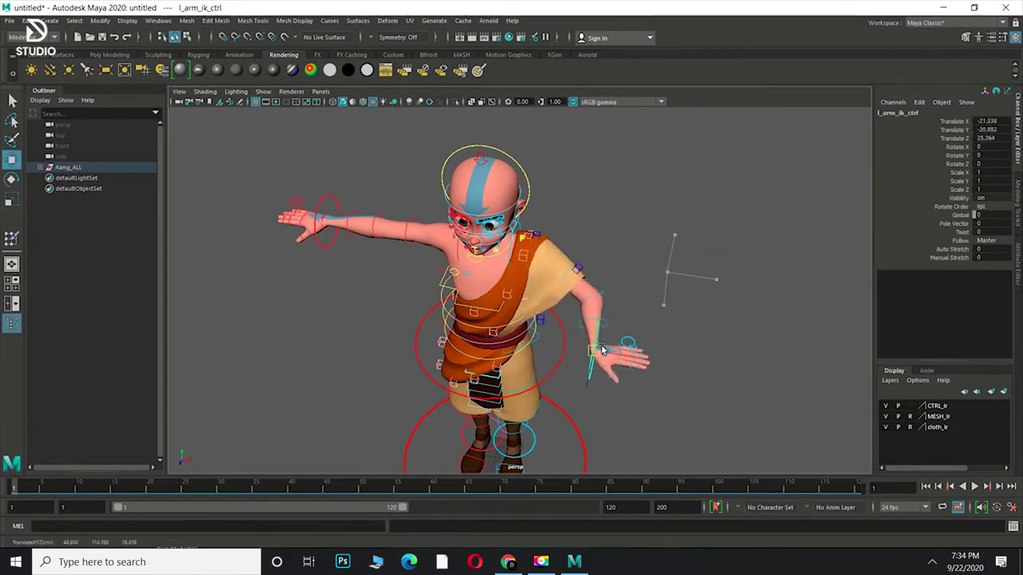
pyautogui.hotkey('ctrl', 'z')
pyautogui.moveTo(655, 285)
pyautogui.mouseDown()
pyautogui.moveTo(592, 343)
pyautogui.moveTo(526, 366)
pyautogui.mouseUp()
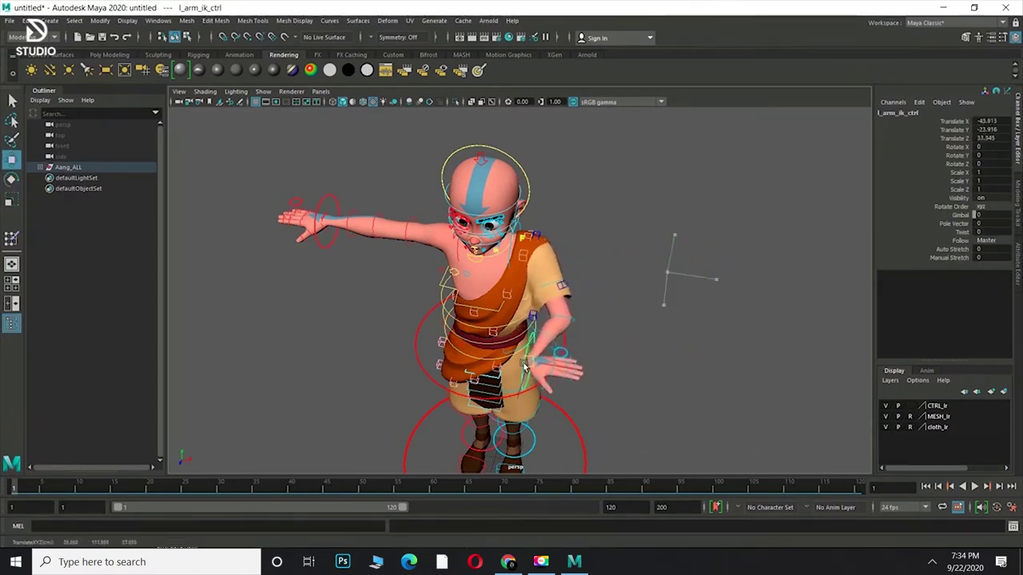
# Twist the left hand at the hip, then undo to restore the T-pose and frame the hand
pyautogui.press('e')
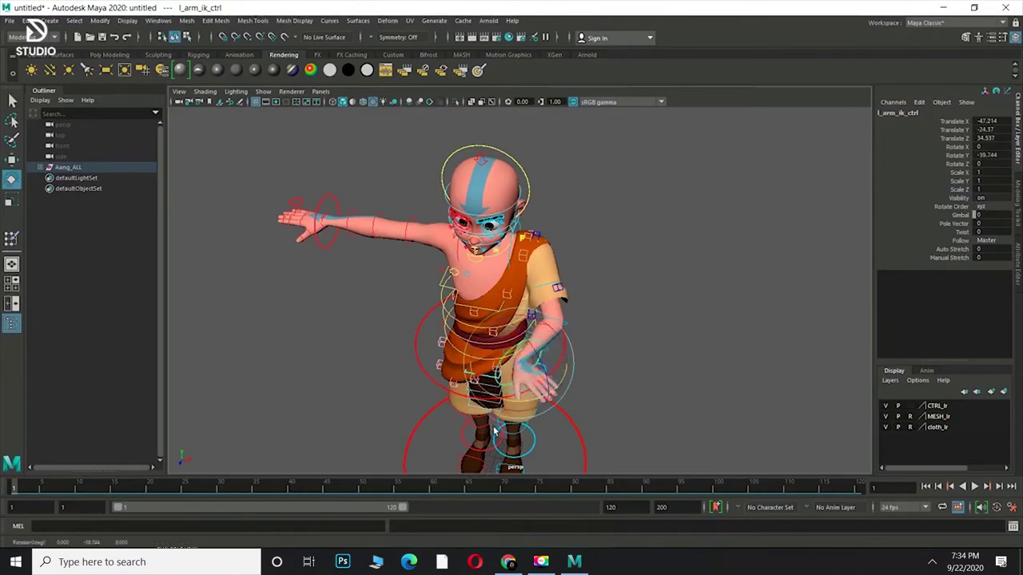
pyautogui.moveTo(398, 408)
pyautogui.keyDown('alt'); pyautogui.mouseDown()
pyautogui.moveTo(440, 372)
pyautogui.moveTo(424, 365)
pyautogui.moveTo(387, 290)
pyautogui.moveTo(576, 223)
pyautogui.moveTo(617, 198)
pyautogui.moveTo(511, 191)
pyautogui.moveTo(455, 216)
pyautogui.moveTo(560, 285)
pyautogui.moveTo(626, 311)
pyautogui.mouseUp(); pyautogui.keyUp('alt')
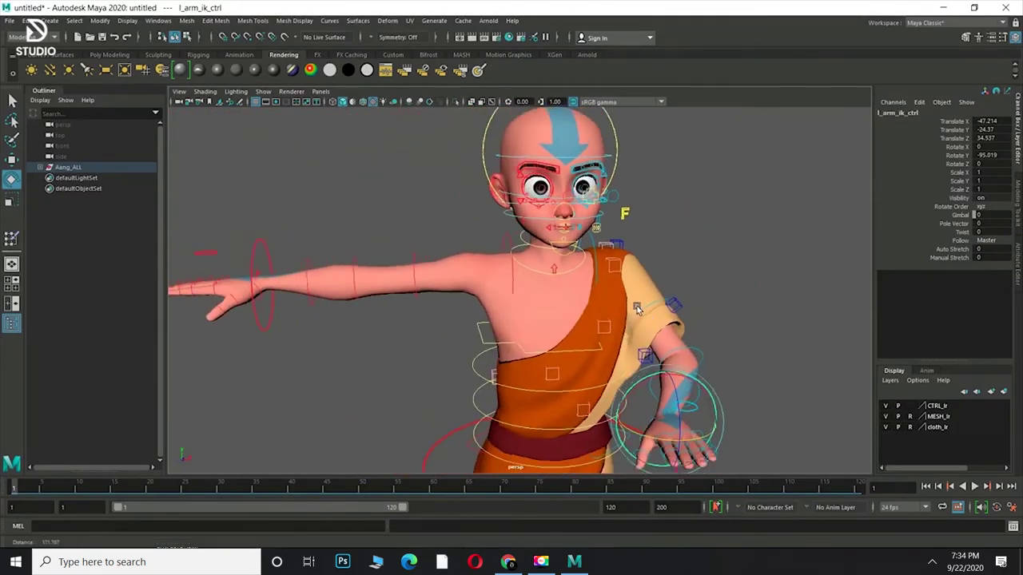
pyautogui.hotkey('ctrl', 'z')
pyautogui.press('f')
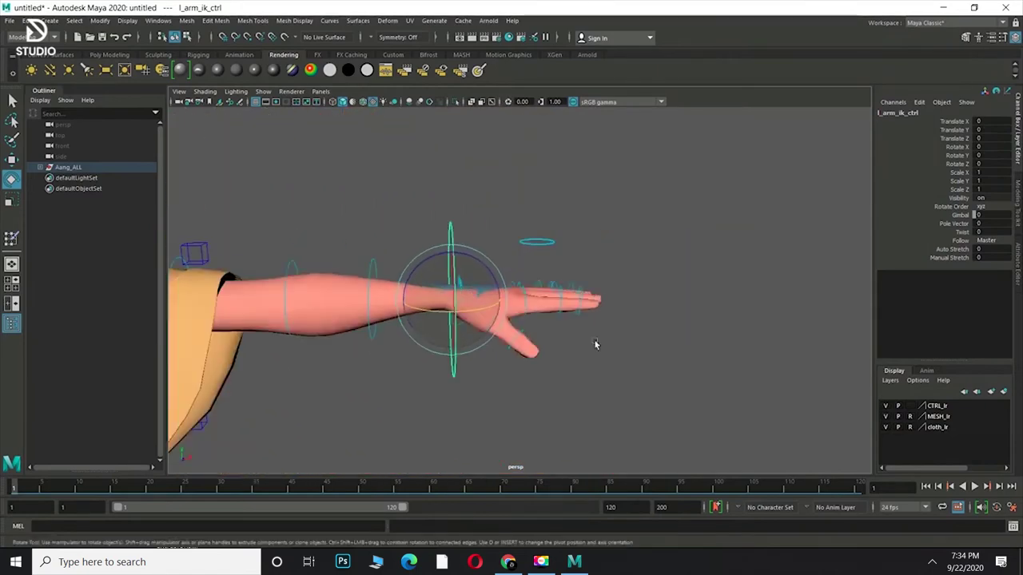
pyautogui.click(550, 242)
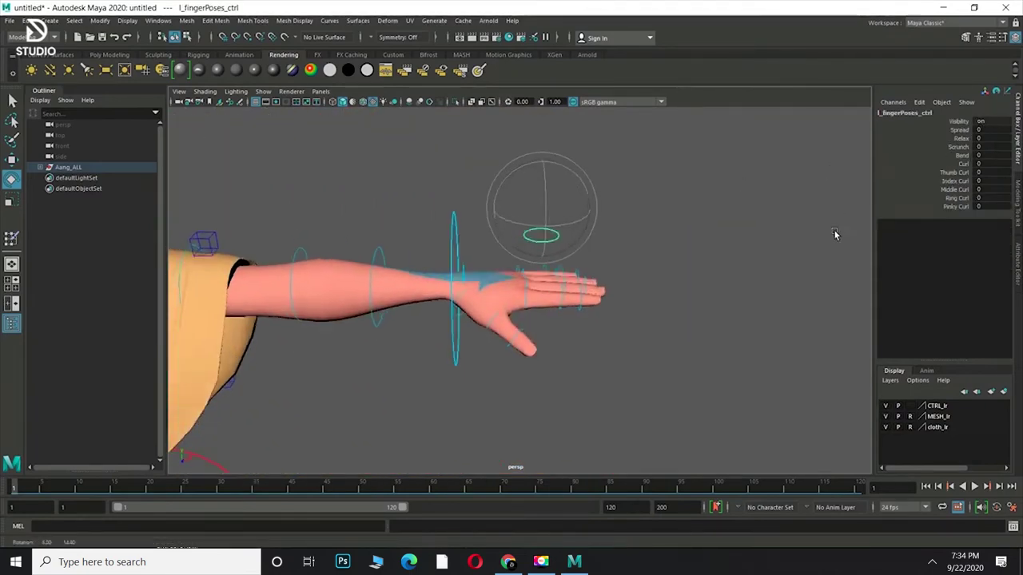
# Orbit around Aang's curled left hand, then pull back to show the whole body
pyautogui.keyDown('alt'); pyautogui.moveTo(838, 221); pyautogui.dragTo(835, 270); pyautogui.keyUp('alt')
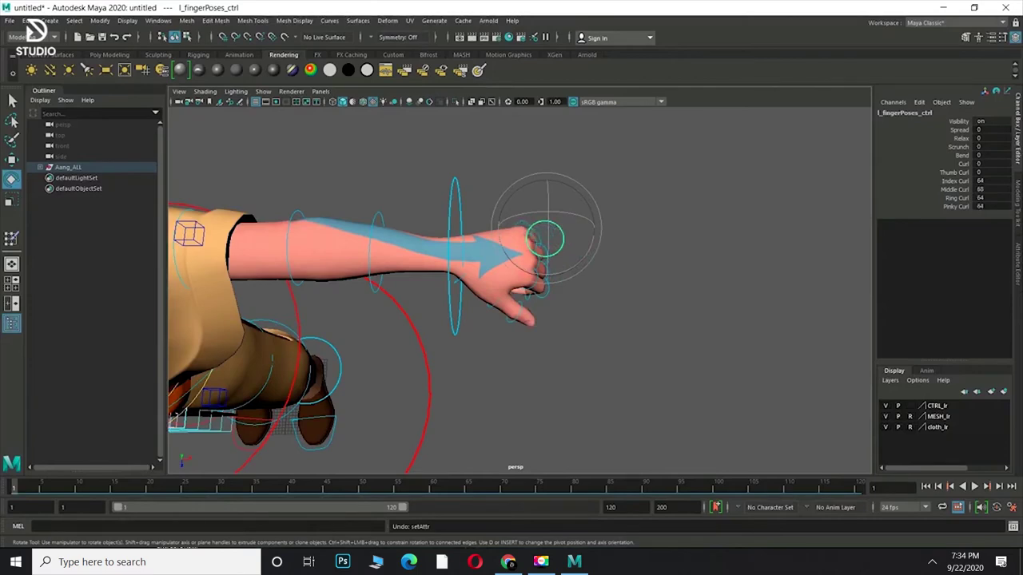
pyautogui.moveTo(761, 250)
pyautogui.keyDown('alt'); pyautogui.mouseDown()
pyautogui.moveTo(551, 215)
pyautogui.moveTo(523, 274)
pyautogui.mouseUp(); pyautogui.keyUp('alt')
pyautogui.keyDown('alt'); pyautogui.moveTo(523, 275); pyautogui.dragTo(599, 378, button='right'); pyautogui.keyUp('alt')
pyautogui.moveTo(598, 378)
pyautogui.keyDown('alt'); pyautogui.mouseDown()
pyautogui.moveTo(569, 257)
pyautogui.moveTo(514, 319)
pyautogui.moveTo(358, 321)
pyautogui.moveTo(640, 356)
pyautogui.moveTo(517, 326)
pyautogui.mouseUp(); pyautogui.keyUp('alt')
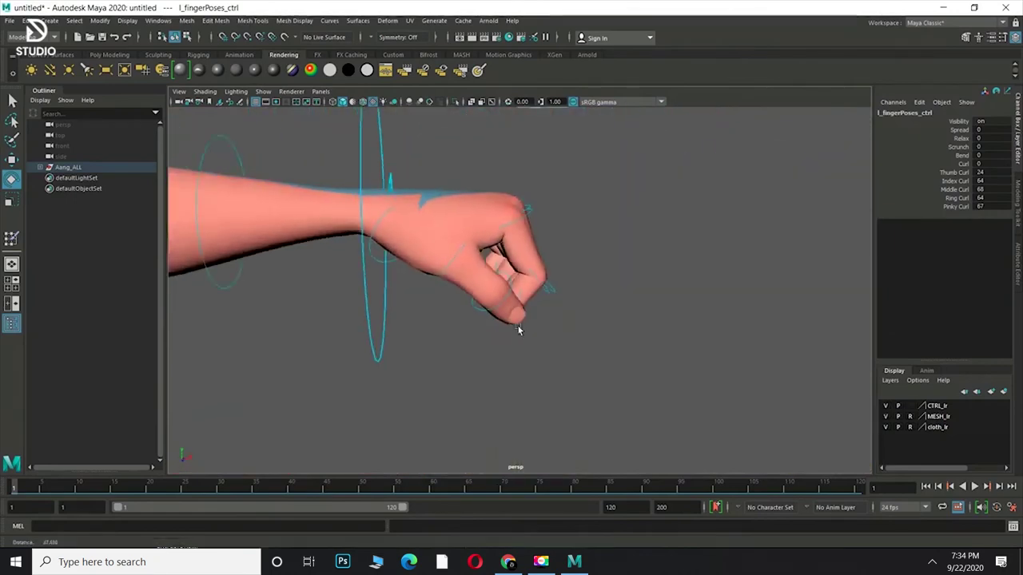
pyautogui.keyDown('alt'); pyautogui.moveTo(518, 326); pyautogui.dragTo(422, 274, button='right'); pyautogui.keyUp('alt')
pyautogui.keyDown('alt'); pyautogui.moveTo(423, 274); pyautogui.dragTo(413, 279); pyautogui.keyUp('alt')
pyautogui.moveTo(413, 279)
pyautogui.keyDown('alt'); pyautogui.mouseDown(button='middle')
pyautogui.moveTo(622, 278)
pyautogui.moveTo(565, 213)
pyautogui.moveTo(599, 188)
pyautogui.mouseUp(button='middle'); pyautogui.keyUp('alt')
# Raise Aang's body with the centre-of-gravity control, then undo the raise
pyautogui.keyDown('alt'); pyautogui.moveTo(600, 187); pyautogui.dragTo(500, 293, button='right'); pyautogui.keyUp('alt')
pyautogui.press('w')
pyautogui.click(500, 292)
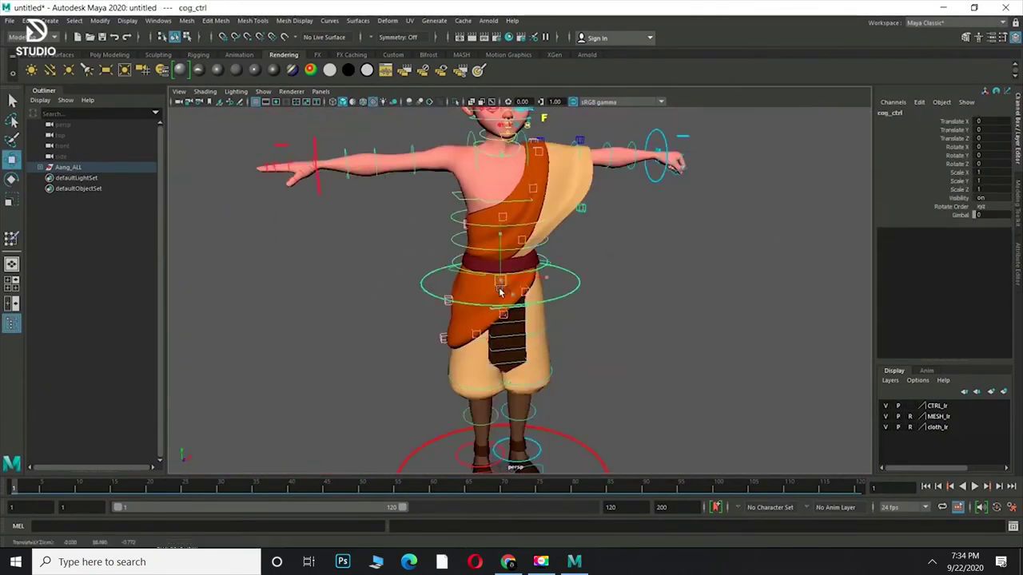
pyautogui.moveTo(501, 293)
pyautogui.mouseDown()
pyautogui.moveTo(560, 160)
pyautogui.moveTo(607, 229)
pyautogui.moveTo(516, 189)
pyautogui.moveTo(447, 240)
pyautogui.mouseUp()
pyautogui.hotkey('ctrl', 'z')
pyautogui.keyDown('alt'); pyautogui.moveTo(447, 239); pyautogui.dragTo(479, 336, button='right'); pyautogui.keyUp('alt')
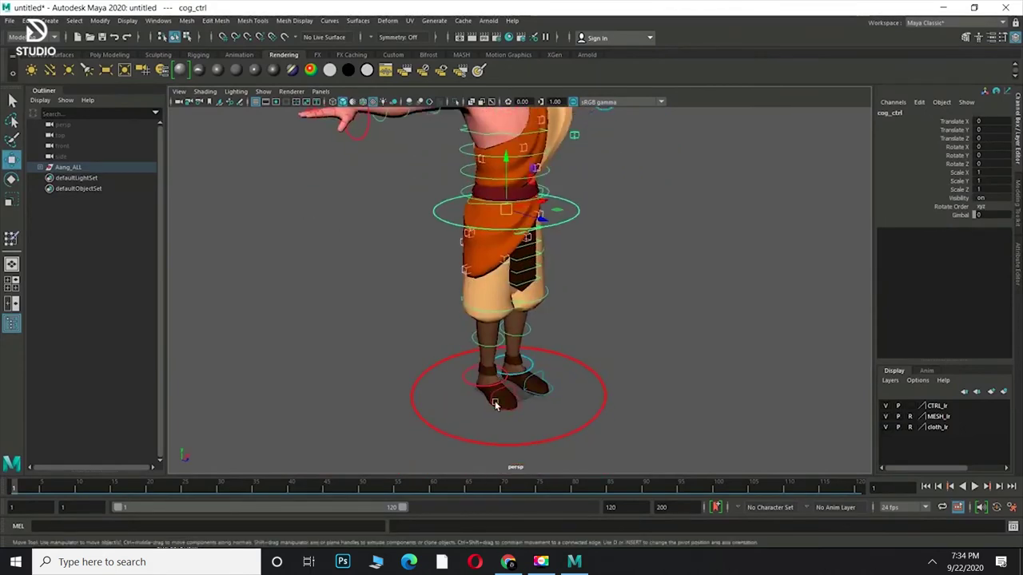
# Lift Aang's right foot upward with the right leg IK control
pyautogui.click(474, 382)
pyautogui.click(472, 386)
pyautogui.moveTo(471, 386)
pyautogui.mouseDown()
pyautogui.moveTo(471, 320)
pyautogui.moveTo(463, 322)
pyautogui.mouseUp()
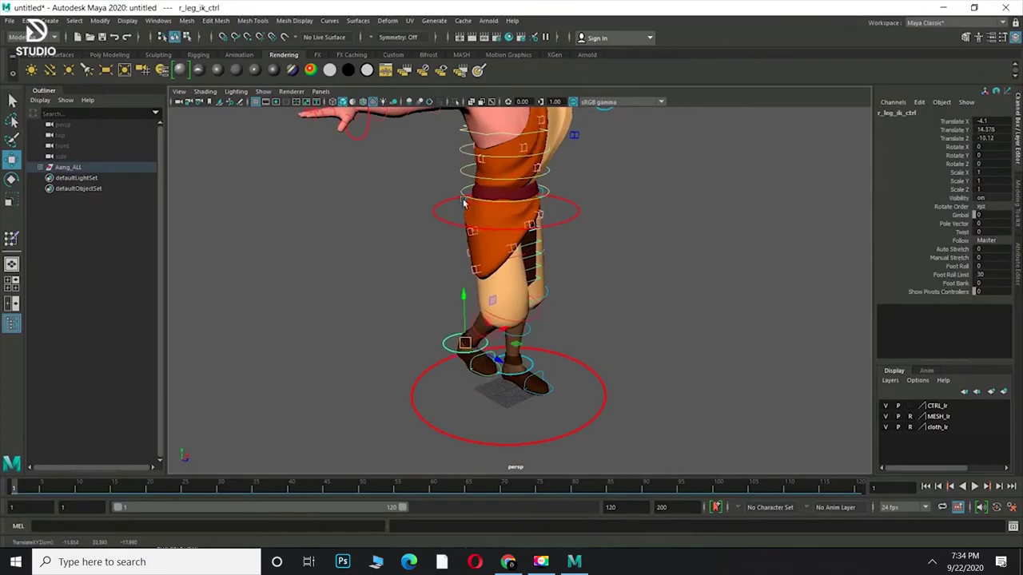
pyautogui.moveTo(517, 260)
pyautogui.keyDown('alt'); pyautogui.mouseDown()
pyautogui.moveTo(508, 229)
pyautogui.moveTo(536, 280)
pyautogui.moveTo(481, 263)
pyautogui.mouseUp(); pyautogui.keyUp('alt')
pyautogui.scroll(3, 548, 297)
# Swing a robe flap control to about -40 degrees, then undo the rotation
pyautogui.click(481, 262)
pyautogui.press('e')
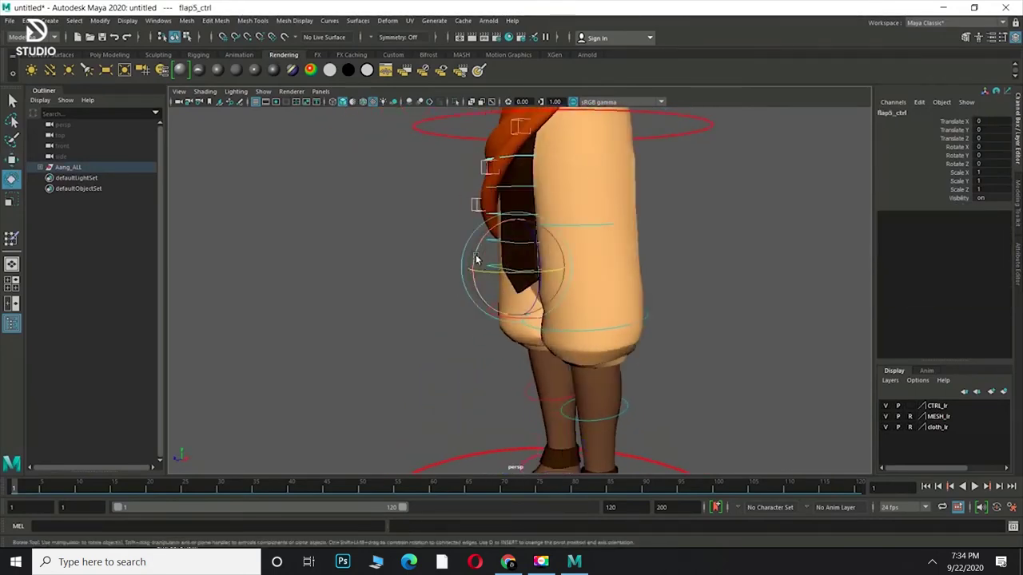
pyautogui.scroll(2, 481, 214)
pyautogui.moveTo(468, 175)
pyautogui.mouseDown()
pyautogui.moveTo(473, 228)
pyautogui.moveTo(642, 246)
pyautogui.moveTo(559, 320)
pyautogui.mouseUp()
pyautogui.click(473, 228)
pyautogui.hotkey('ctrl', 'z')
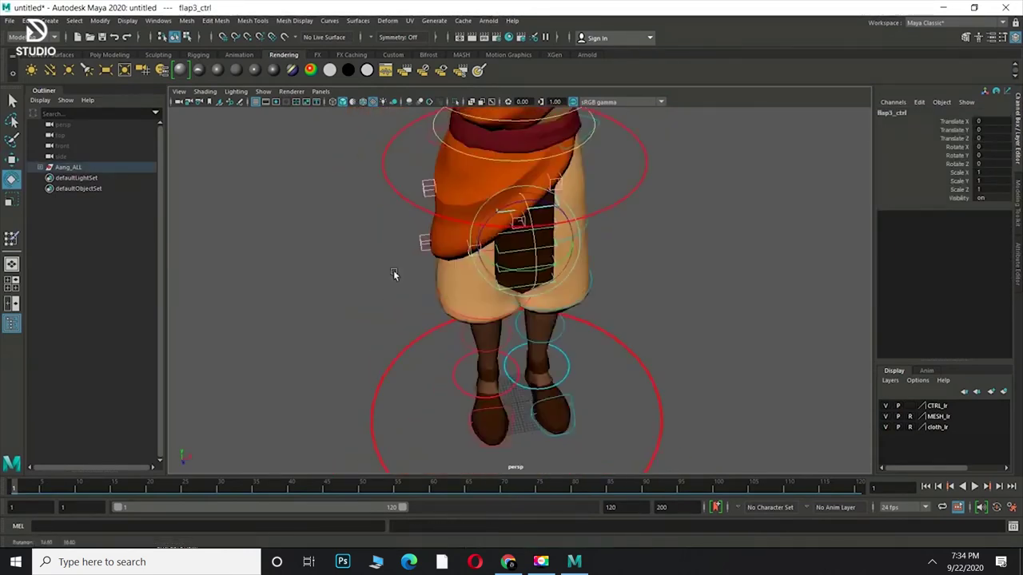
# Select the left heel-raise control, then the eye look-at control with the Move tool
pyautogui.scroll(3, 657, 399)
pyautogui.click(658, 399)
pyautogui.scroll(-3, 437, 243)
pyautogui.scroll(-3, 437, 243)
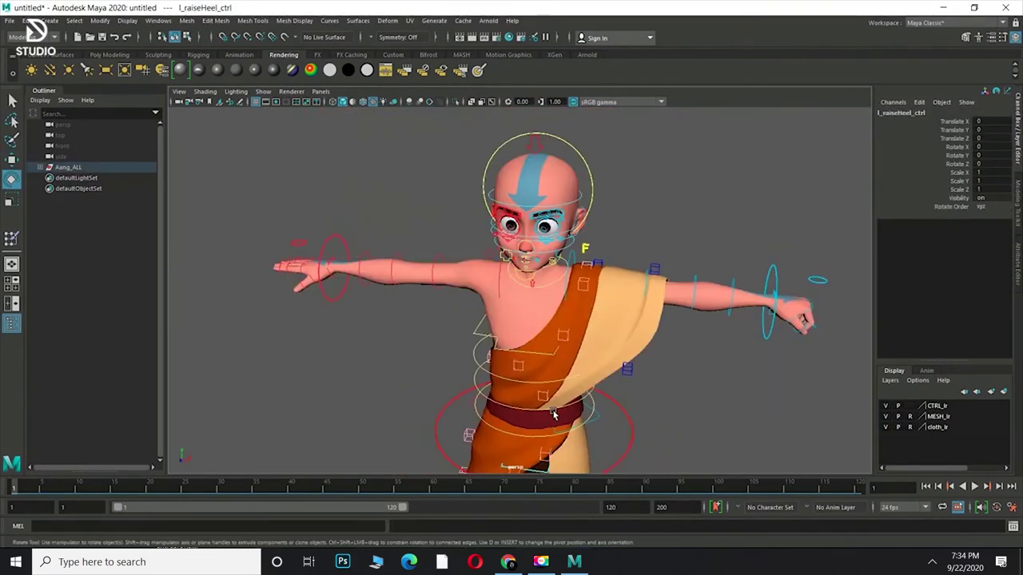
pyautogui.press('w')
pyautogui.scroll(3, 559, 239)
pyautogui.click(717, 290)
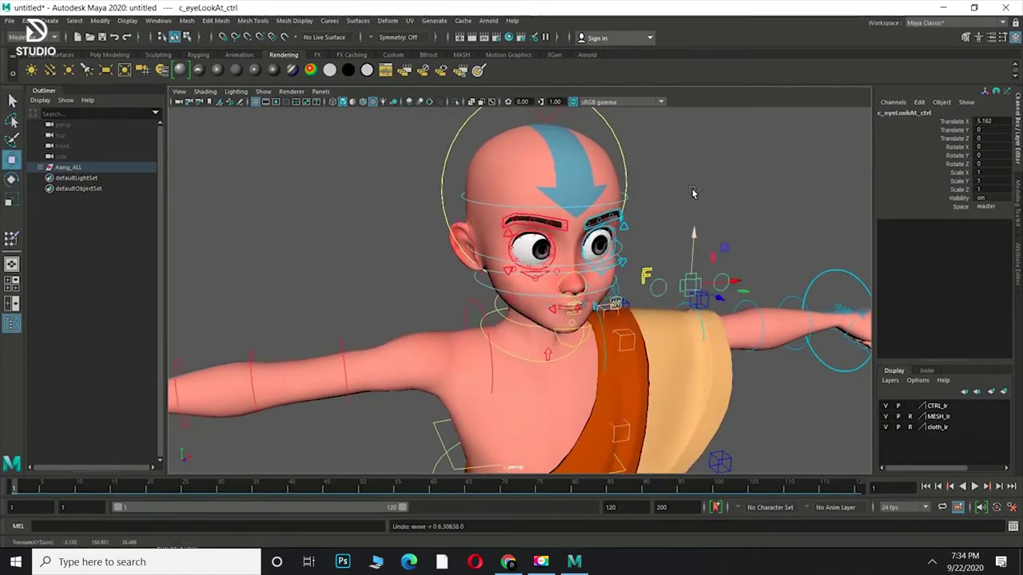
# Lower Aang's right eyebrow control into a frown
pyautogui.keyDown('alt'); pyautogui.moveTo(693, 192); pyautogui.dragTo(607, 199); pyautogui.keyUp('alt')
pyautogui.scroll(2, 615, 176)
pyautogui.click(619, 175)
pyautogui.scroll(2, 534, 211)
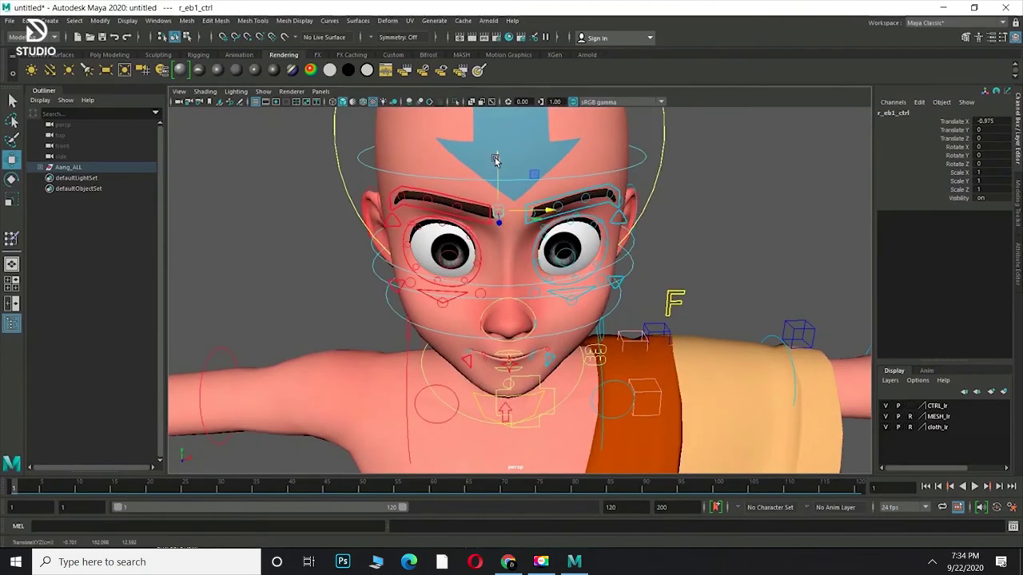
pyautogui.keyDown('alt'); pyautogui.moveTo(498, 186); pyautogui.dragTo(511, 245); pyautogui.keyUp('alt')
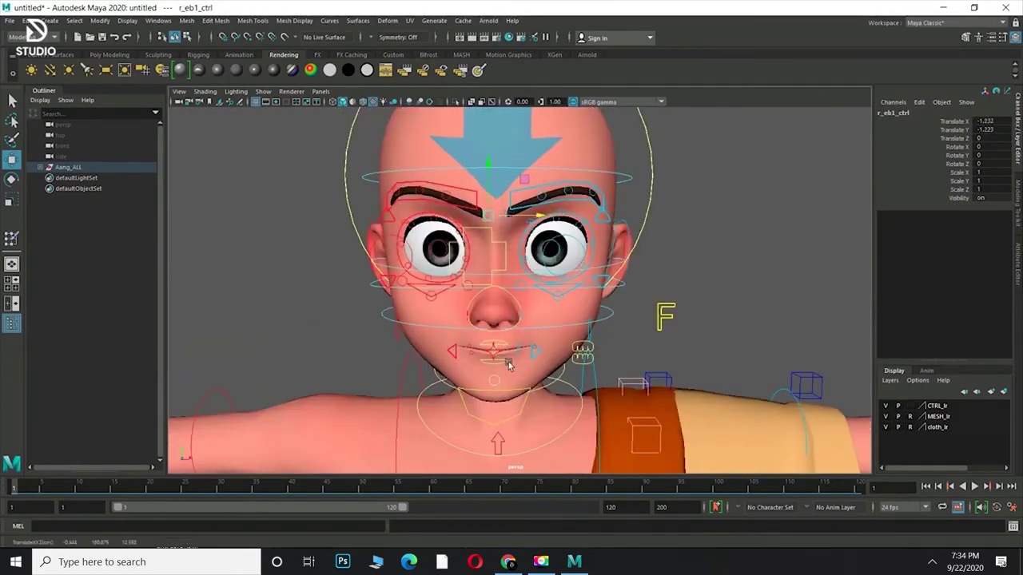
# Open the mouth with the jaw control, then undo it and deselect the jaw
pyautogui.keyDown('alt'); pyautogui.moveTo(508, 365); pyautogui.dragTo(488, 295); pyautogui.keyUp('alt')
pyautogui.click(527, 248)
pyautogui.press('w')
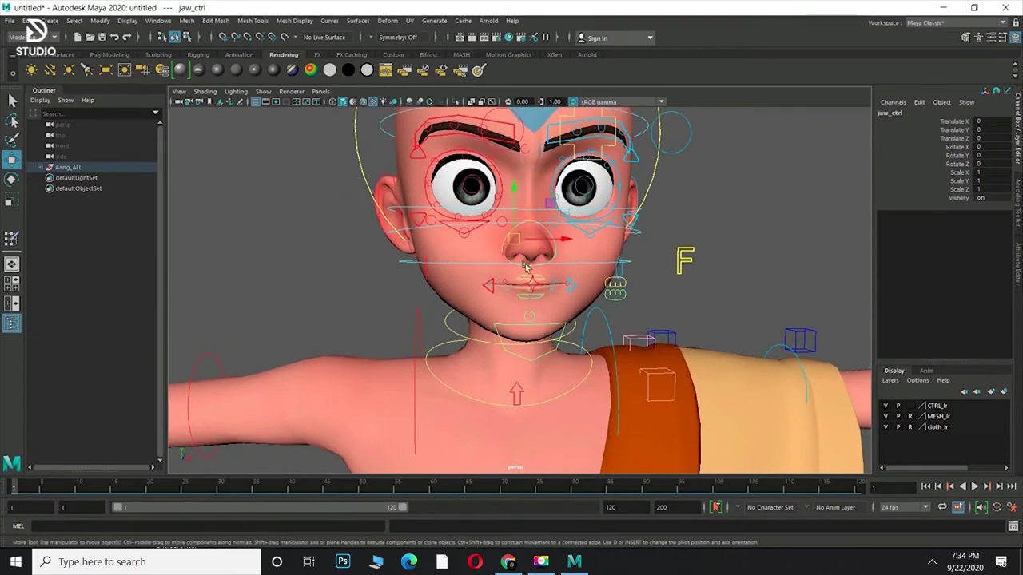
pyautogui.moveTo(520, 211); pyautogui.dragTo(523, 240)
pyautogui.hotkey('ctrl', 'z')
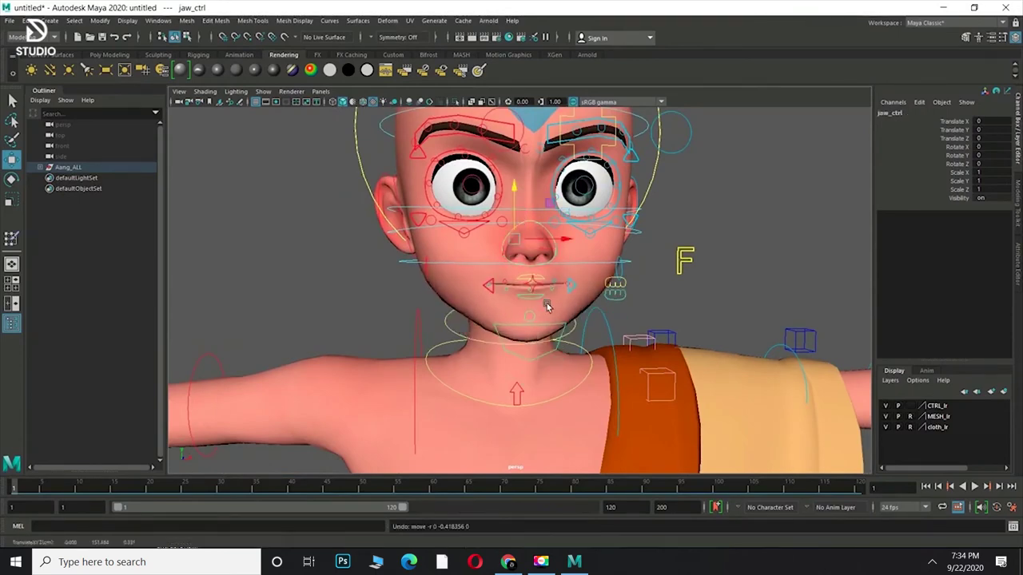
pyautogui.click(547, 306)
# Select the lower lips, left upper-lip and left mouth corner controls
pyautogui.scroll(-3, 546, 306)
pyautogui.keyDown('alt'); pyautogui.moveTo(512, 320); pyautogui.dragTo(463, 281); pyautogui.keyUp('alt')
pyautogui.click(452, 281)
pyautogui.scroll(3, 494, 397)
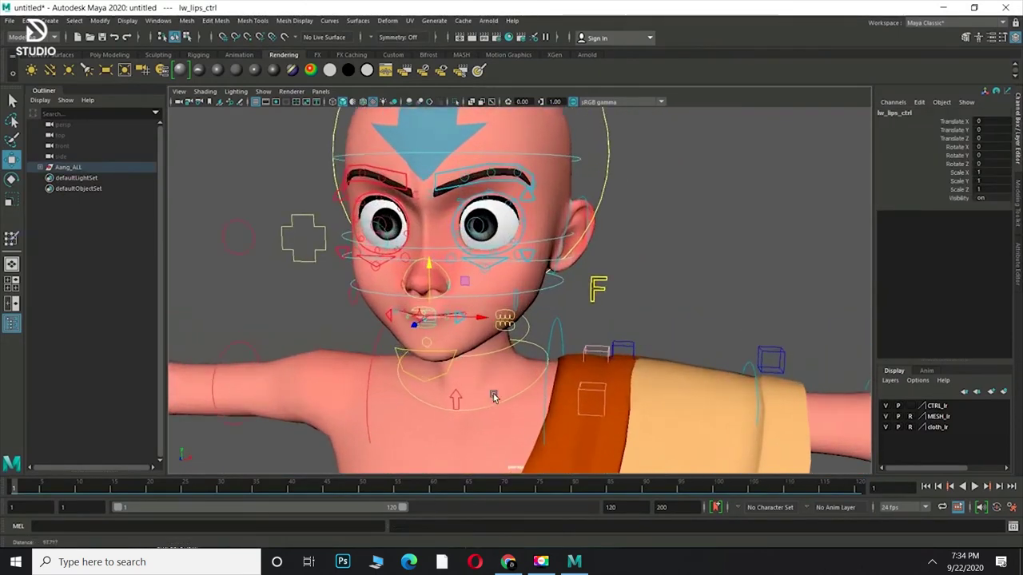
pyautogui.scroll(2, 494, 397)
pyautogui.scroll(2, 483, 367)
pyautogui.scroll(2, 471, 336)
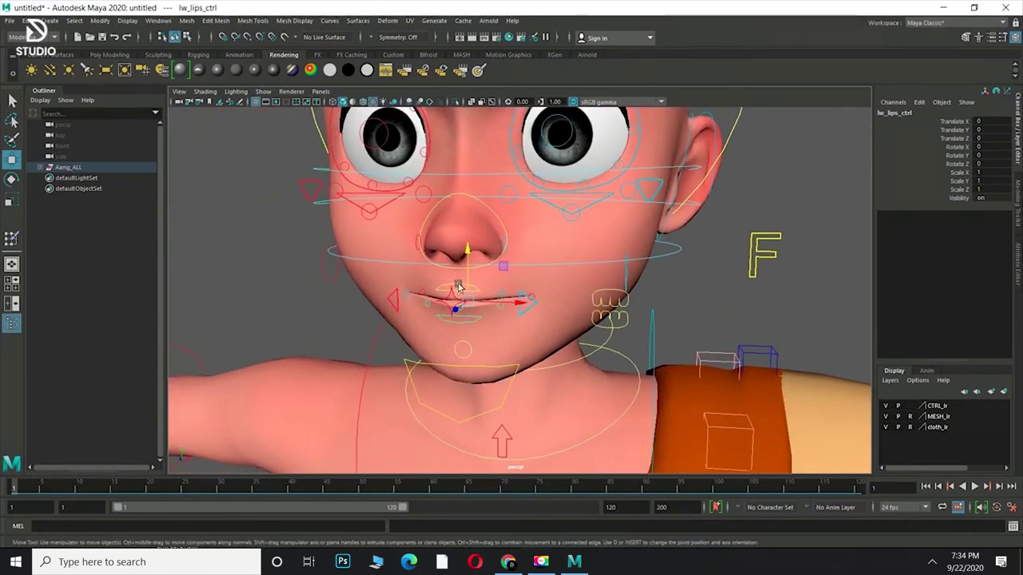
pyautogui.scroll(-3, 468, 243)
pyautogui.click(561, 221)
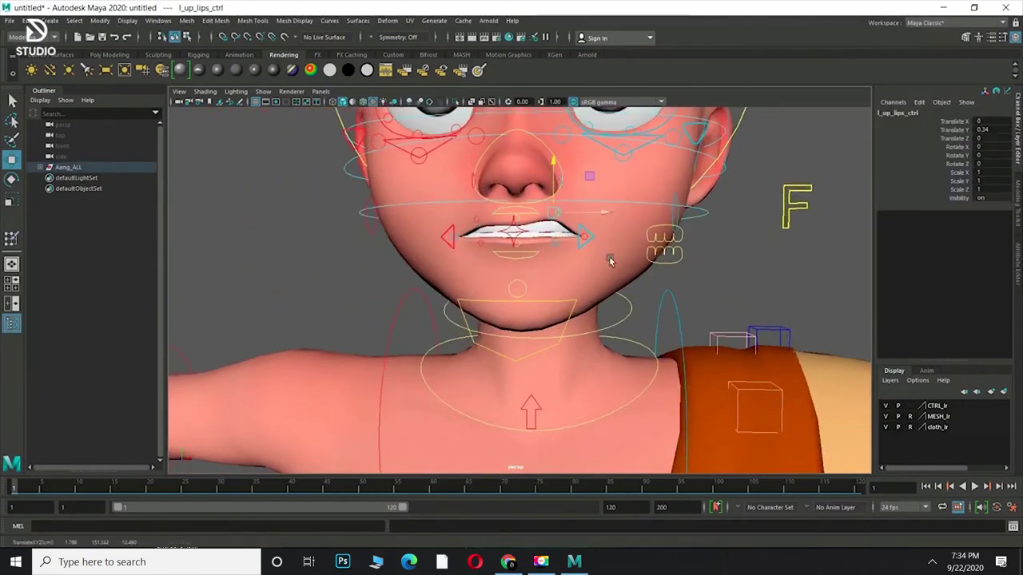
pyautogui.scroll(-2, 541, 232)
pyautogui.moveTo(542, 232)
pyautogui.keyDown('alt'); pyautogui.mouseDown()
pyautogui.moveTo(565, 328)
pyautogui.moveTo(394, 283)
pyautogui.moveTo(537, 385)
pyautogui.mouseUp(); pyautogui.keyUp('alt')
pyautogui.click(559, 335)
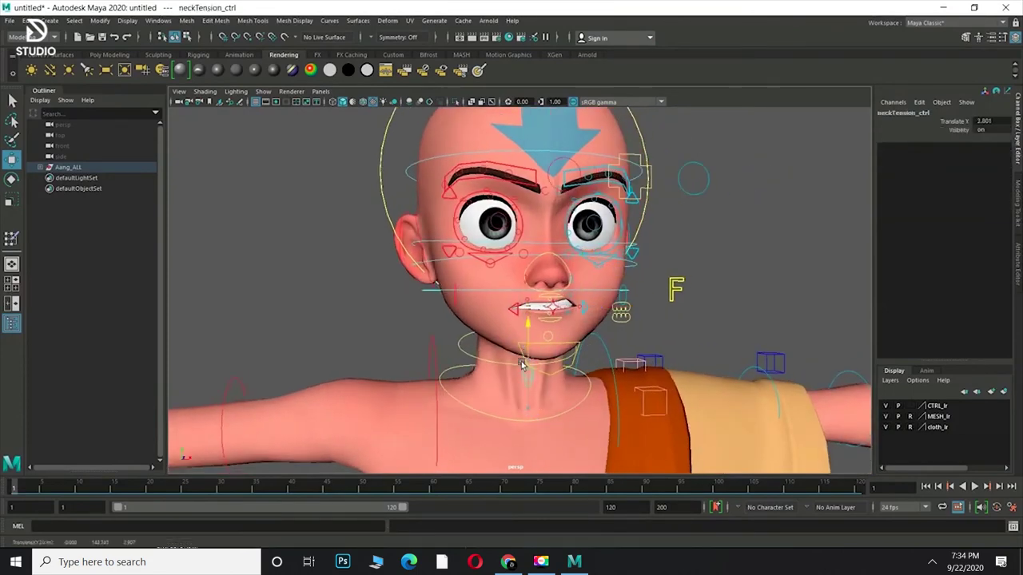
# Orbit around the Twigs cowboy rig to a close front view of his torso
pyautogui.keyDown('alt'); pyautogui.moveTo(520, 364); pyautogui.dragTo(576, 272); pyautogui.keyUp('alt')
pyautogui.keyDown('alt'); pyautogui.moveTo(468, 389); pyautogui.dragTo(486, 376); pyautogui.keyUp('alt')
pyautogui.keyDown('alt'); pyautogui.moveTo(483, 376); pyautogui.dragTo(499, 377, button='right'); pyautogui.keyUp('alt')
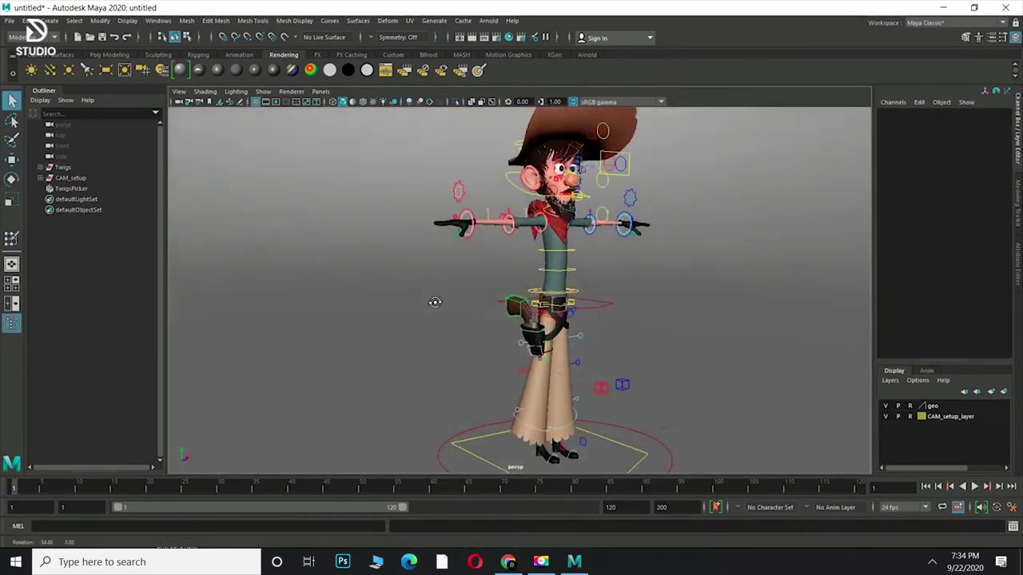
pyautogui.moveTo(434, 299)
pyautogui.keyDown('alt'); pyautogui.mouseDown()
pyautogui.moveTo(440, 283)
pyautogui.moveTo(448, 302)
pyautogui.moveTo(511, 240)
pyautogui.moveTo(489, 272)
pyautogui.mouseUp(); pyautogui.keyUp('alt')
pyautogui.moveTo(489, 272)
pyautogui.keyDown('alt'); pyautogui.mouseDown(button='right')
pyautogui.moveTo(482, 286)
pyautogui.moveTo(403, 311)
pyautogui.moveTo(408, 303)
pyautogui.mouseUp(button='right'); pyautogui.keyUp('alt')
pyautogui.moveTo(408, 304)
pyautogui.keyDown('alt'); pyautogui.mouseDown(button='middle')
pyautogui.moveTo(376, 176)
pyautogui.moveTo(397, 159)
pyautogui.mouseUp(button='middle'); pyautogui.keyUp('alt')
# Pull Twigs' gun up out of the holster, then undo the move
pyautogui.keyDown('alt'); pyautogui.moveTo(397, 159); pyautogui.dragTo(449, 197); pyautogui.keyUp('alt')
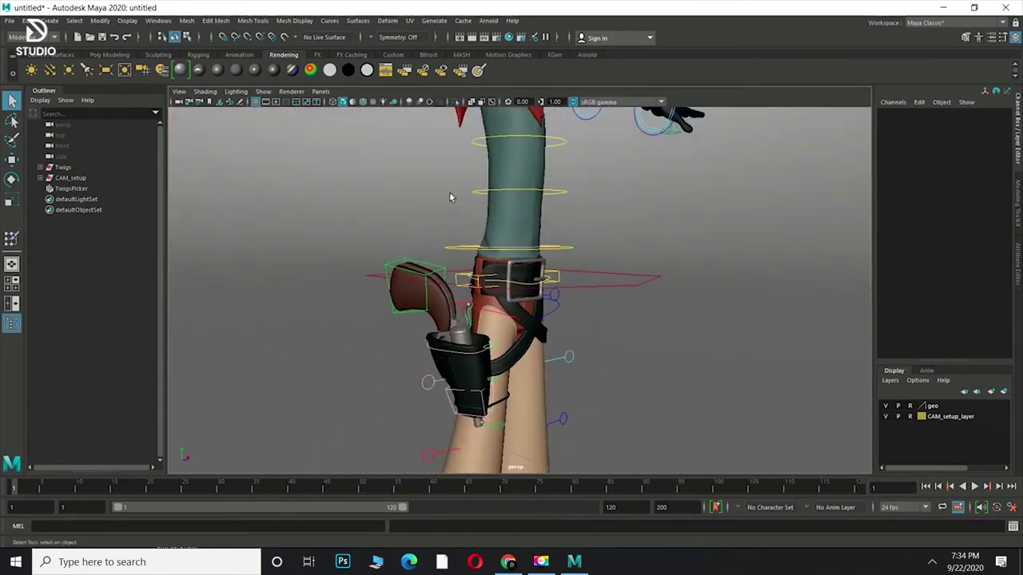
pyautogui.click(409, 274)
pyautogui.moveTo(418, 264)
pyautogui.mouseDown()
pyautogui.moveTo(347, 200)
pyautogui.moveTo(428, 184)
pyautogui.moveTo(522, 206)
pyautogui.mouseUp()
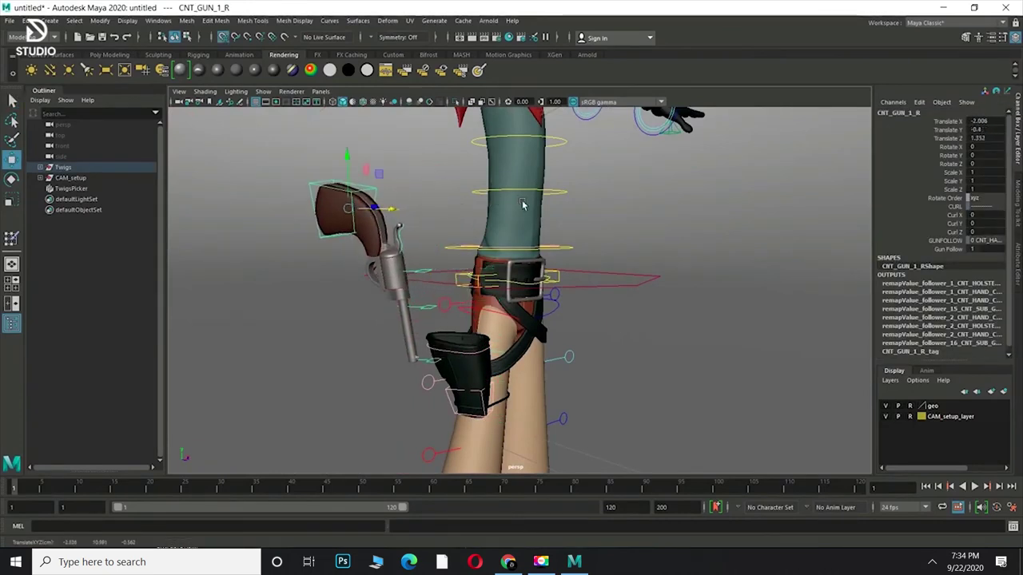
pyautogui.hotkey('ctrl', 'z')
pyautogui.hotkey('ctrl', 'z')
pyautogui.hotkey('ctrl', 'z')
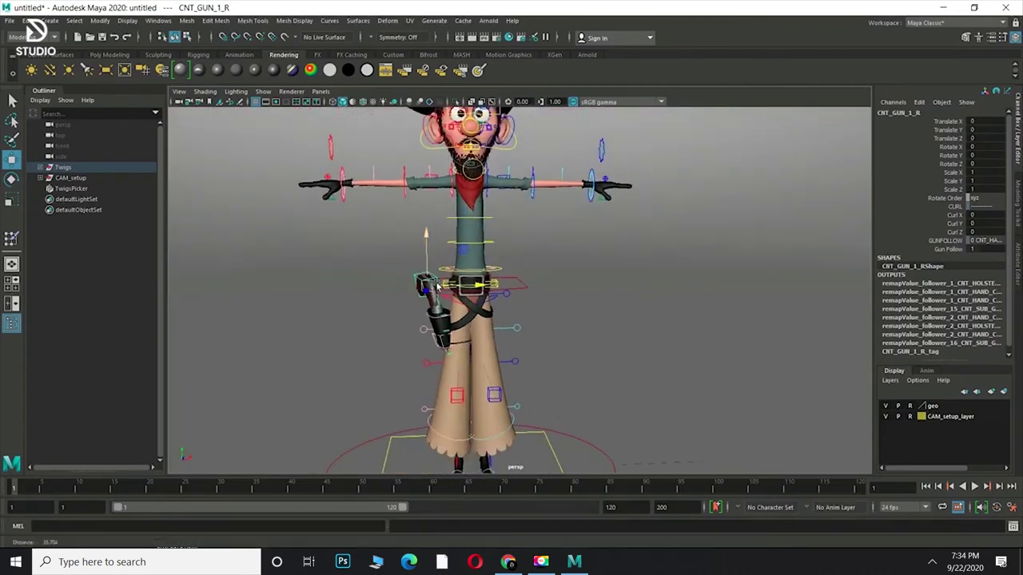
pyautogui.hotkey('ctrl', 'z')
# Raise Twigs' top lip control to bare the teeth, then undo it
pyautogui.scroll(5, 448, 240)
pyautogui.click(466, 200)
pyautogui.scroll(3, 466, 200)
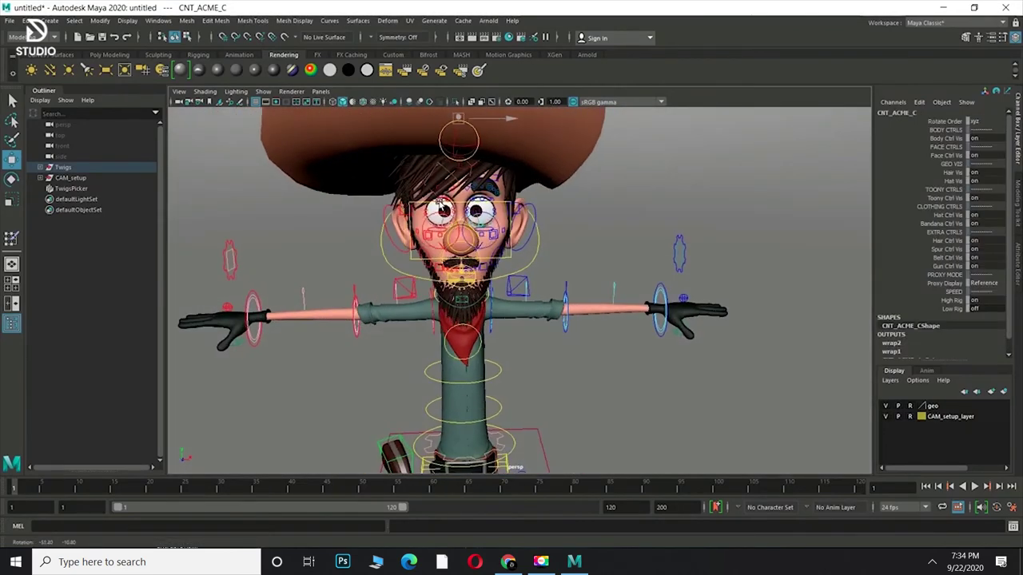
pyautogui.moveTo(465, 200)
pyautogui.keyDown('alt'); pyautogui.mouseDown()
pyautogui.moveTo(496, 164)
pyautogui.moveTo(416, 324)
pyautogui.moveTo(369, 339)
pyautogui.mouseUp(); pyautogui.keyUp('alt')
pyautogui.scroll(2, 496, 164)
pyautogui.scroll(2, 416, 323)
pyautogui.scroll(2, 416, 323)
pyautogui.scroll(2, 416, 324)
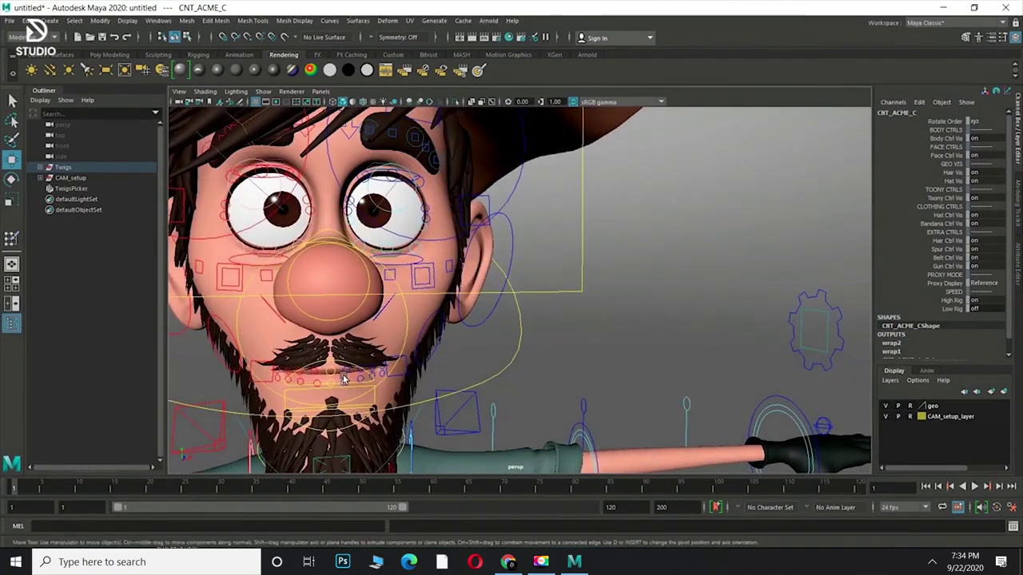
pyautogui.click(330, 367)
pyautogui.keyDown('alt'); pyautogui.moveTo(330, 367); pyautogui.dragTo(470, 262); pyautogui.keyUp('alt')
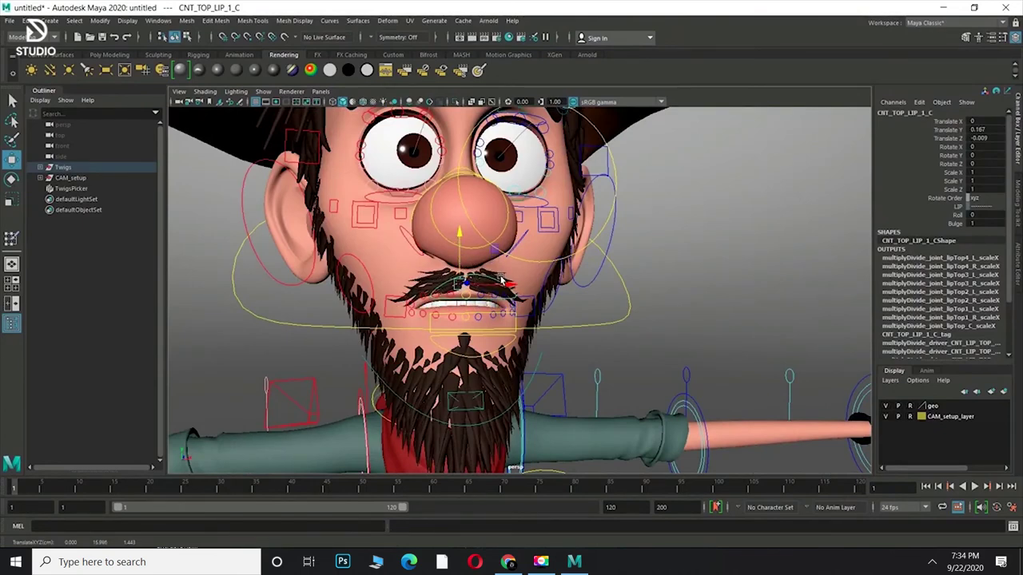
pyautogui.keyDown('alt'); pyautogui.moveTo(501, 280); pyautogui.dragTo(475, 275); pyautogui.keyUp('alt')
pyautogui.hotkey('ctrl', 'z')
pyautogui.hotkey('ctrl', 'z')
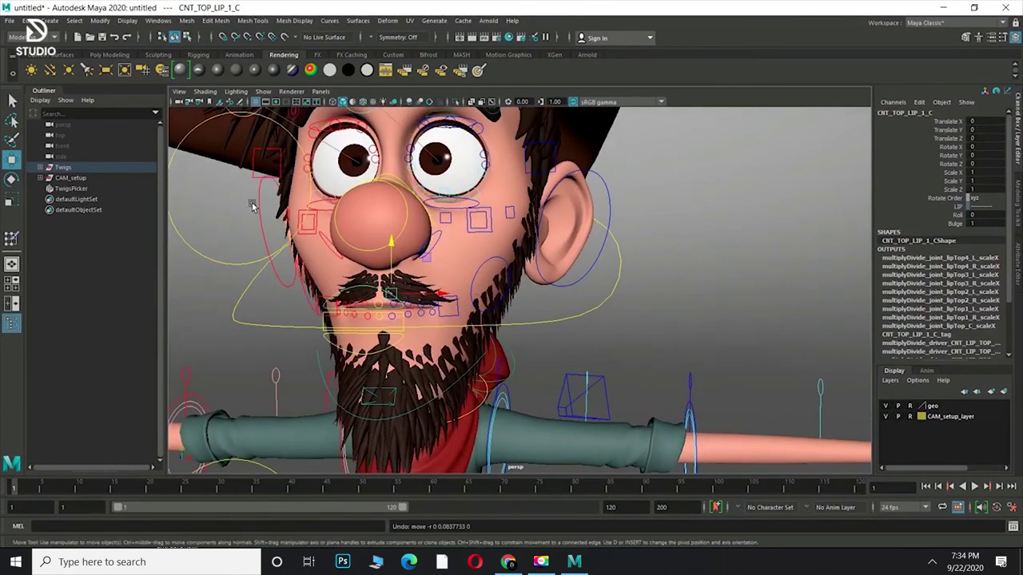
# Squash the middle of the face, then select the control aiming both eyes
pyautogui.click(238, 264)
pyautogui.moveTo(302, 164)
pyautogui.mouseDown()
pyautogui.moveTo(272, 157)
pyautogui.moveTo(276, 180)
pyautogui.mouseUp()
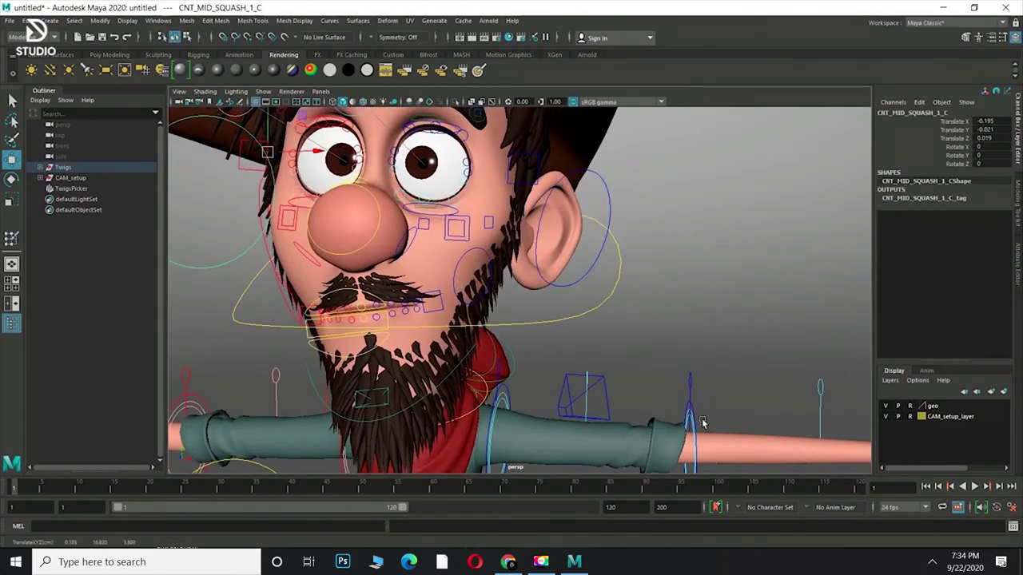
pyautogui.scroll(-5, 479, 263)
pyautogui.moveTo(479, 264)
pyautogui.keyDown('alt'); pyautogui.mouseDown()
pyautogui.moveTo(567, 242)
pyautogui.moveTo(384, 216)
pyautogui.mouseUp(); pyautogui.keyUp('alt')
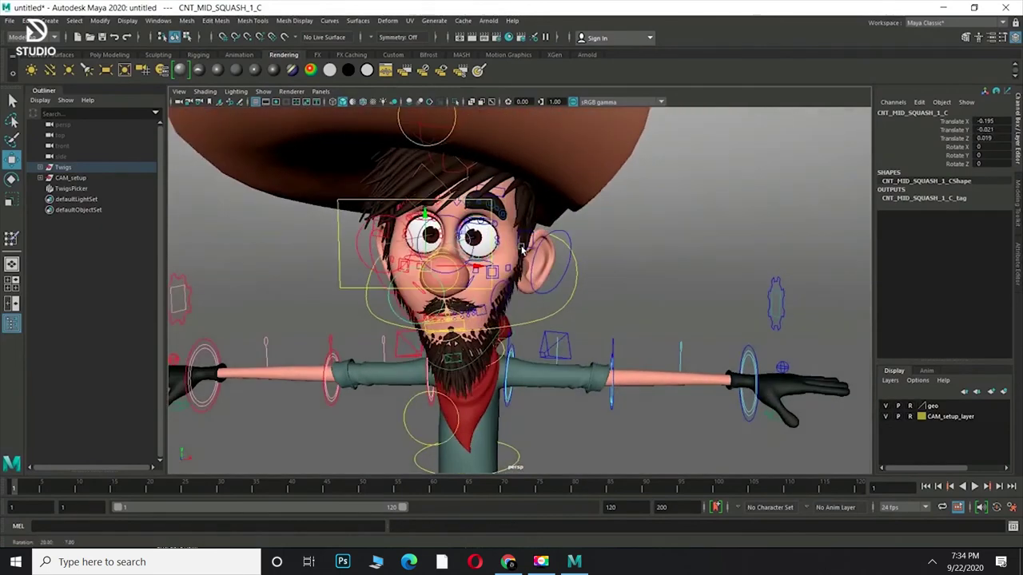
pyautogui.click(376, 210)
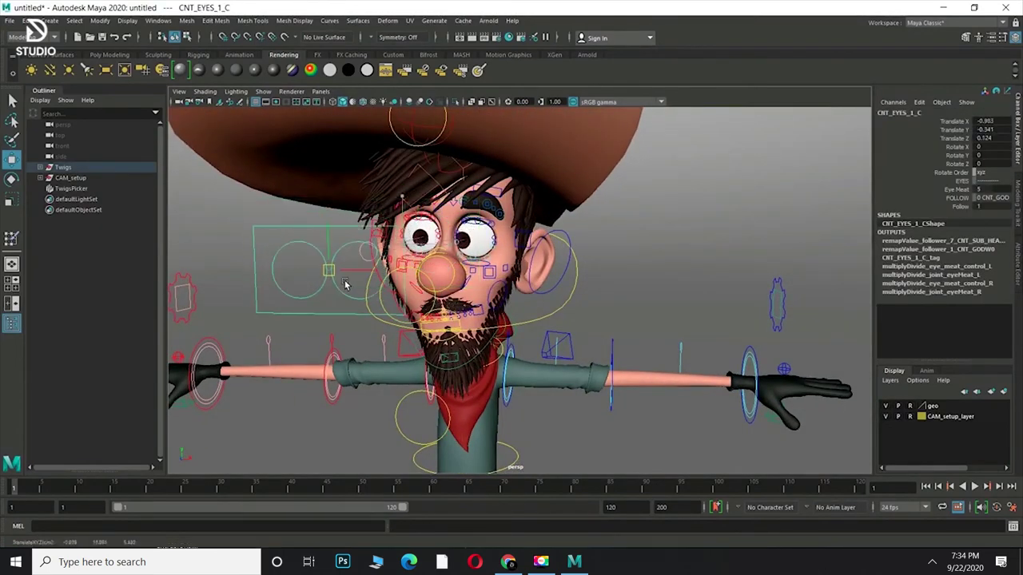
# Test the eye squint controls, undo the right-eye squint, and frame the torso and right arm
pyautogui.moveTo(449, 125)
pyautogui.keyDown('alt'); pyautogui.mouseDown()
pyautogui.moveTo(480, 128)
pyautogui.moveTo(489, 158)
pyautogui.moveTo(485, 130)
pyautogui.mouseUp(); pyautogui.keyUp('alt')
pyautogui.scroll(3, 480, 128)
pyautogui.click(485, 127)
pyautogui.click(341, 129)
pyautogui.moveTo(341, 129); pyautogui.dragTo(336, 152)
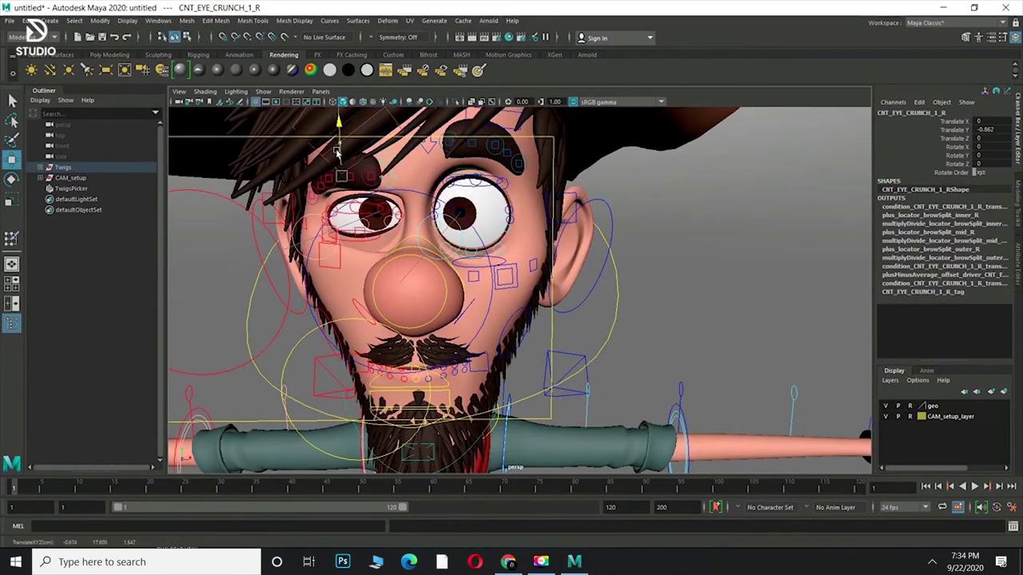
pyautogui.hotkey('ctrl', 'z')
pyautogui.moveTo(391, 210)
pyautogui.keyDown('alt'); pyautogui.mouseDown()
pyautogui.moveTo(457, 226)
pyautogui.moveTo(479, 200)
pyautogui.mouseUp(); pyautogui.keyUp('alt')
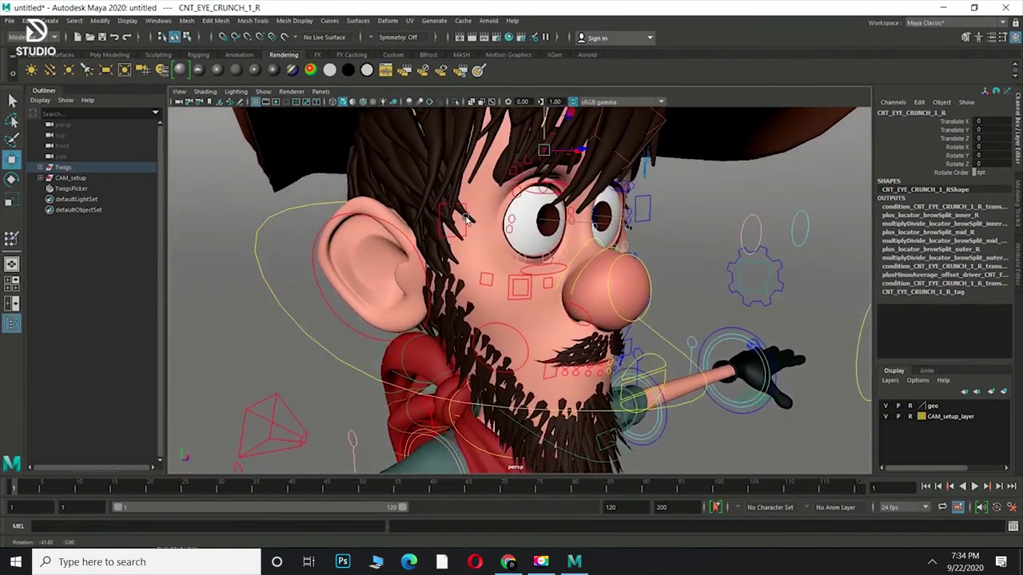
pyautogui.keyDown('alt'); pyautogui.moveTo(479, 199); pyautogui.dragTo(523, 114, button='right'); pyautogui.keyUp('alt')
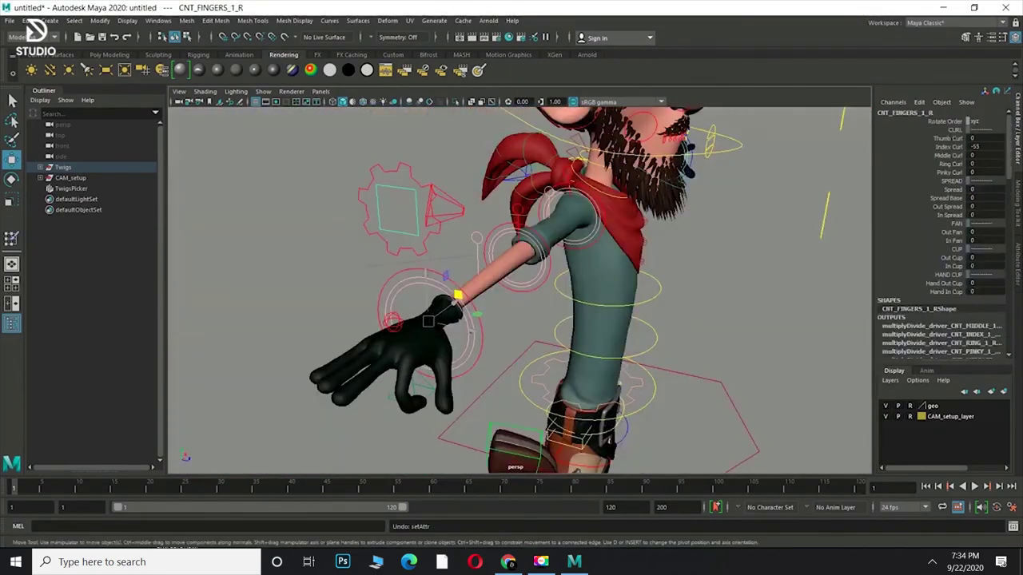